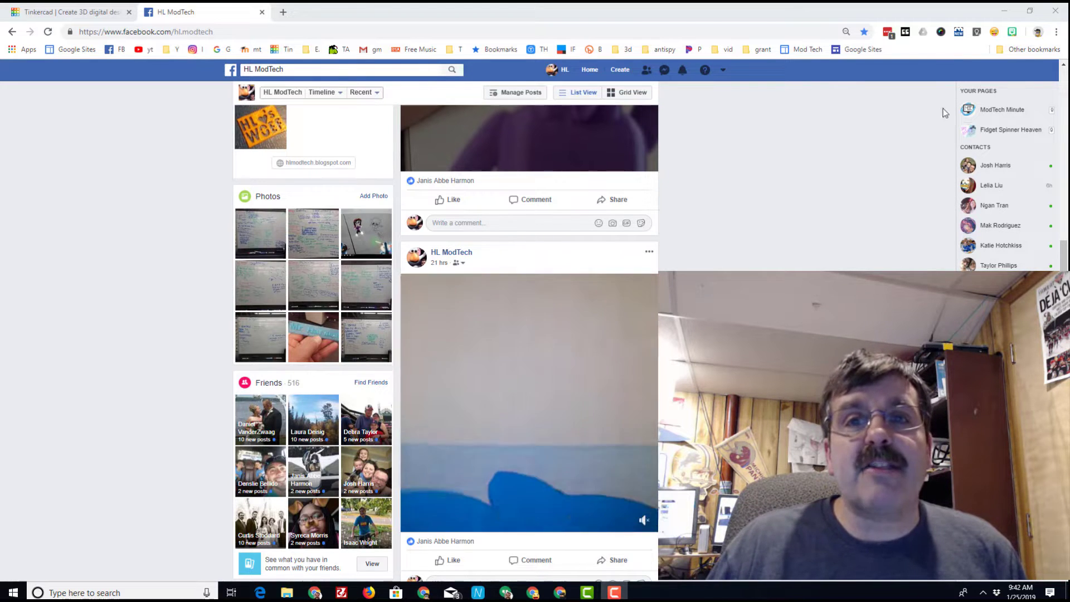
scroll(804, 233, up, 5)
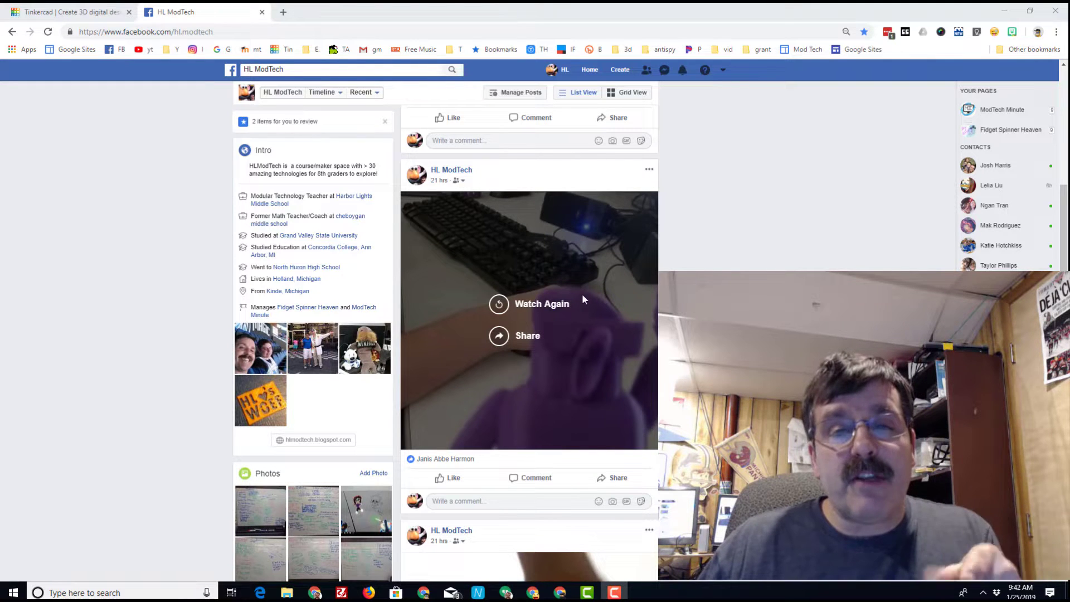
scroll(594, 298, down, 5)
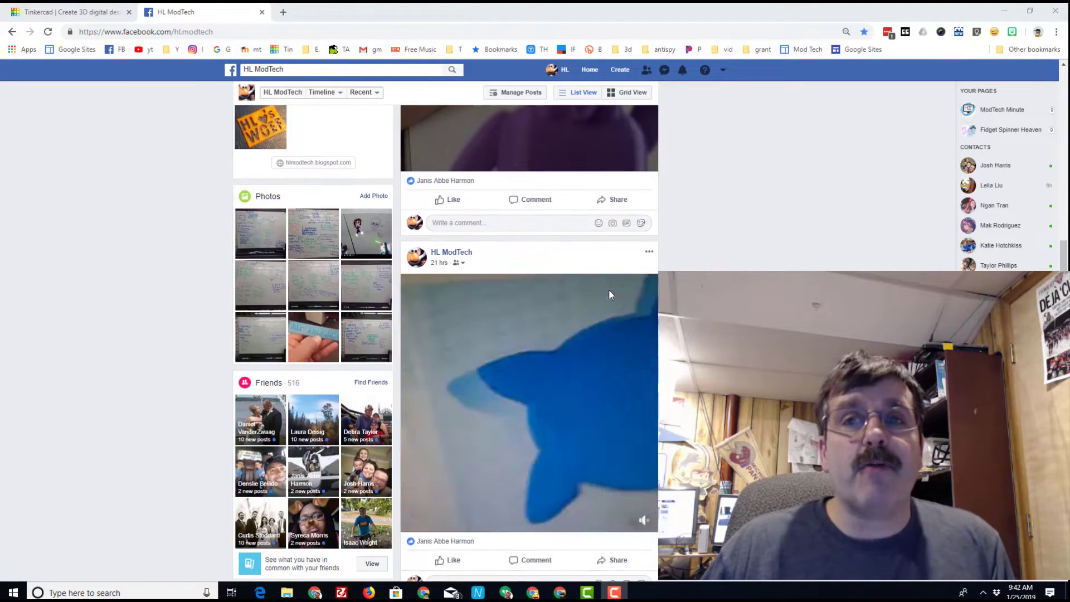
scroll(613, 294, down, 7)
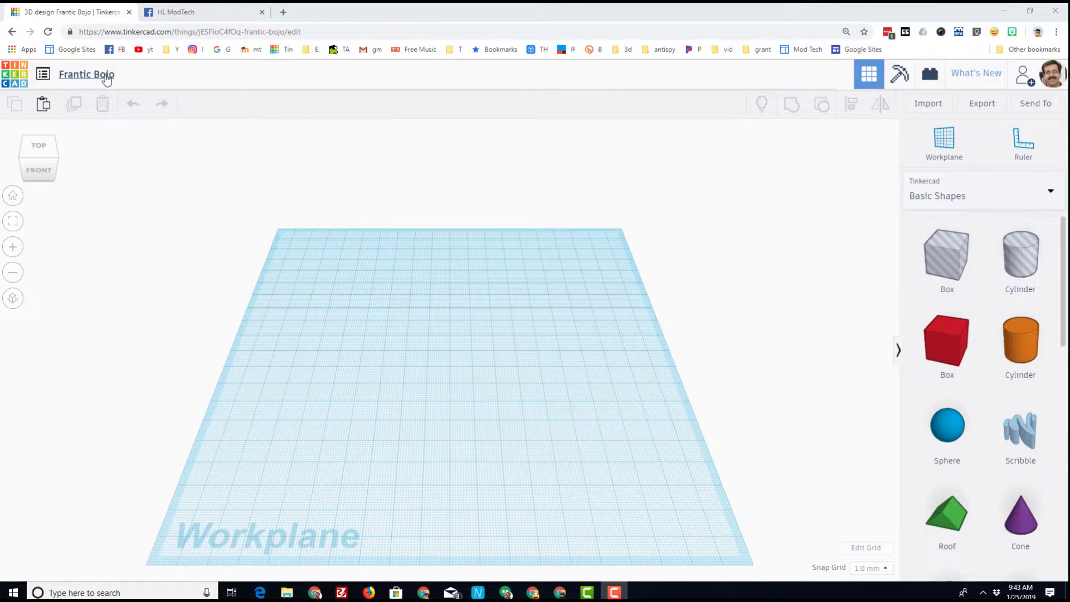
Step: Rename the design as "cute catmdh"
click(107, 76)
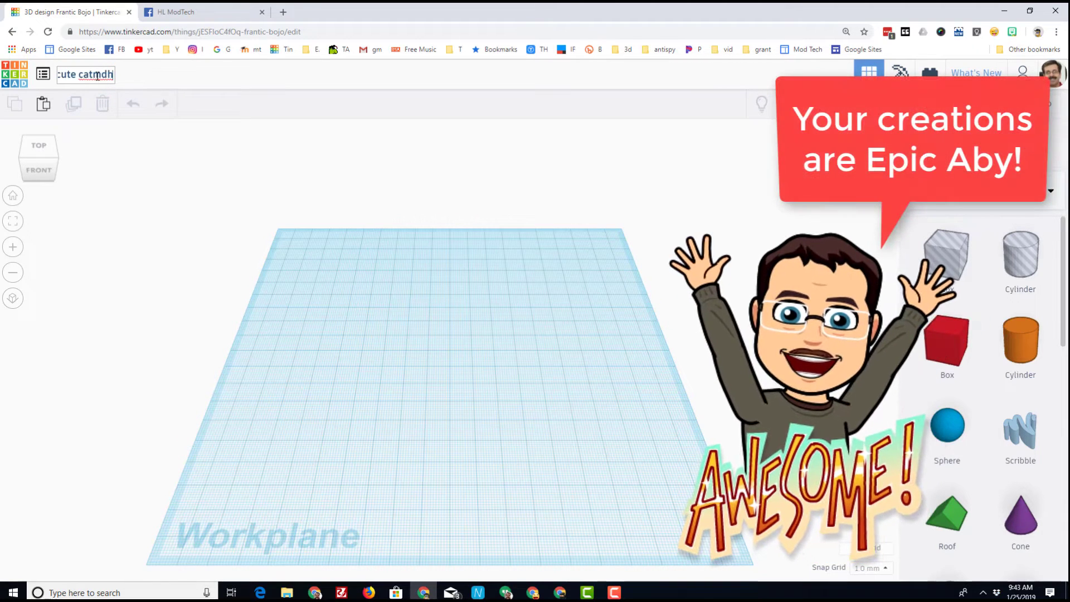
triple_click(95, 74)
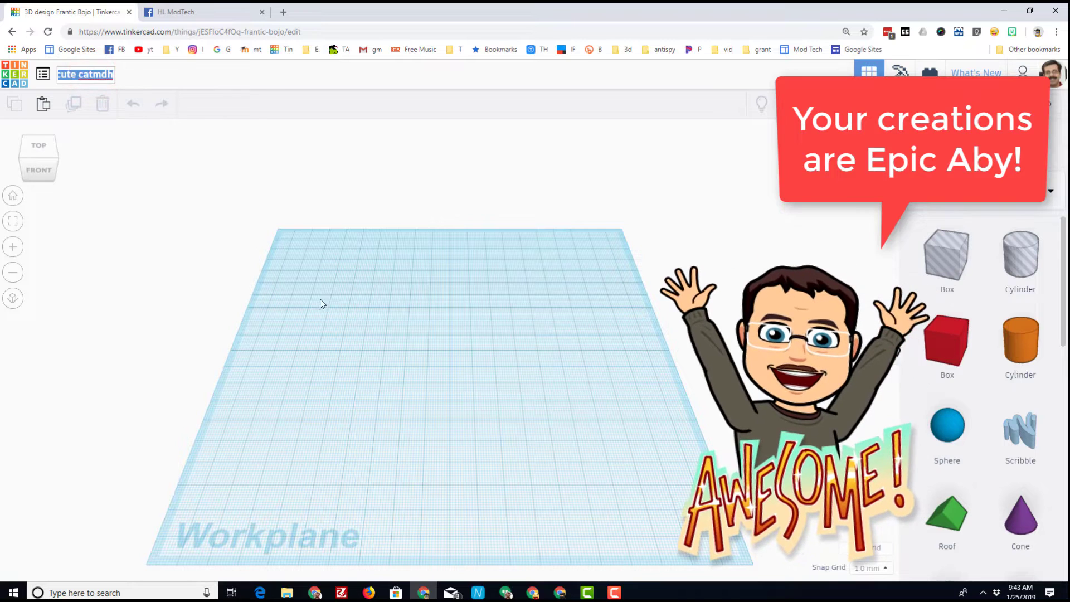
click(334, 313)
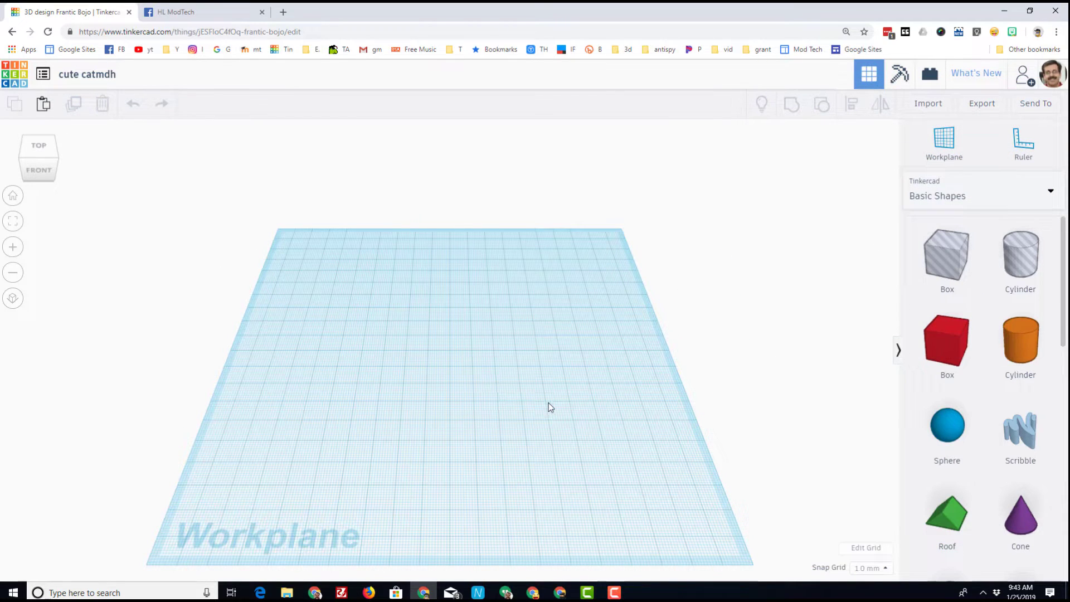
Step: Place a sphere near the middle of the workplane and reduce its front-to-back depth to 17 mm
drag(947, 426, 452, 393)
right_drag(552, 433, 430, 425)
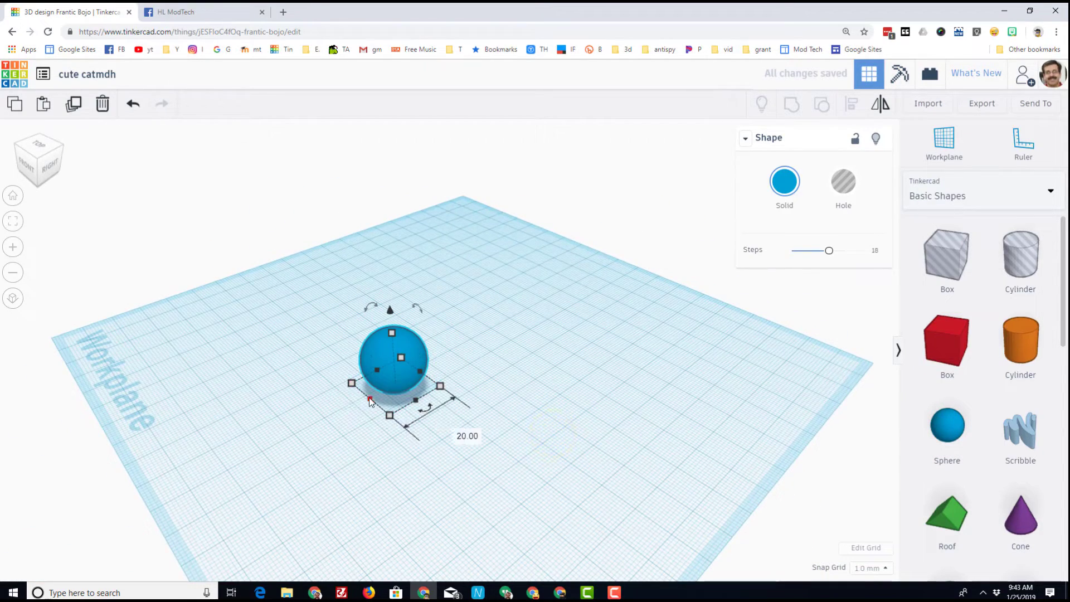
right_drag(299, 439, 374, 394)
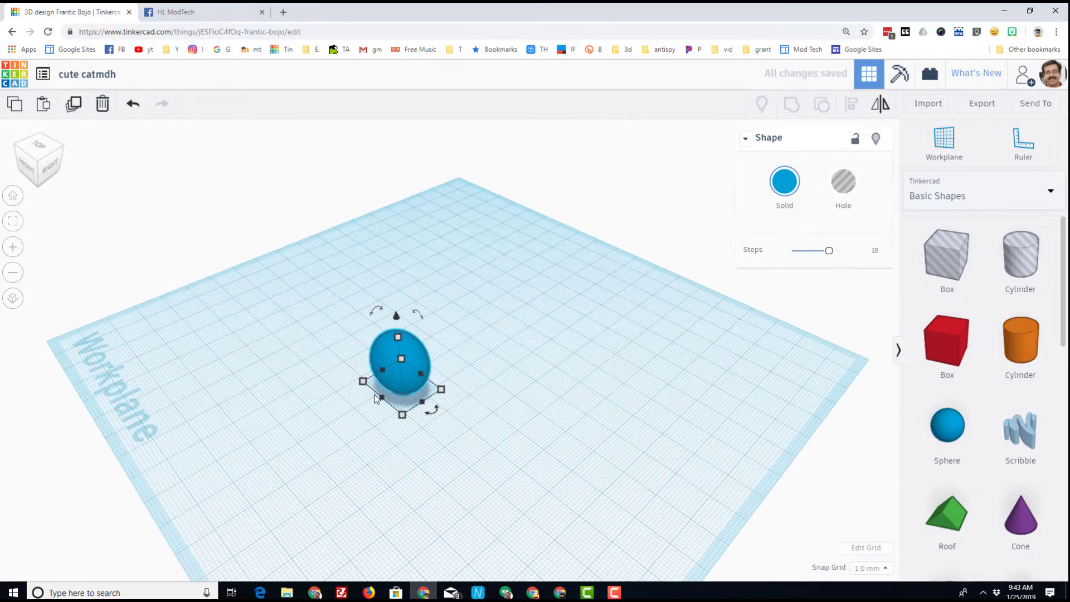
mouse_move(379, 399)
mouse_down()
mouse_move(320, 426)
mouse_move(381, 408)
mouse_up()
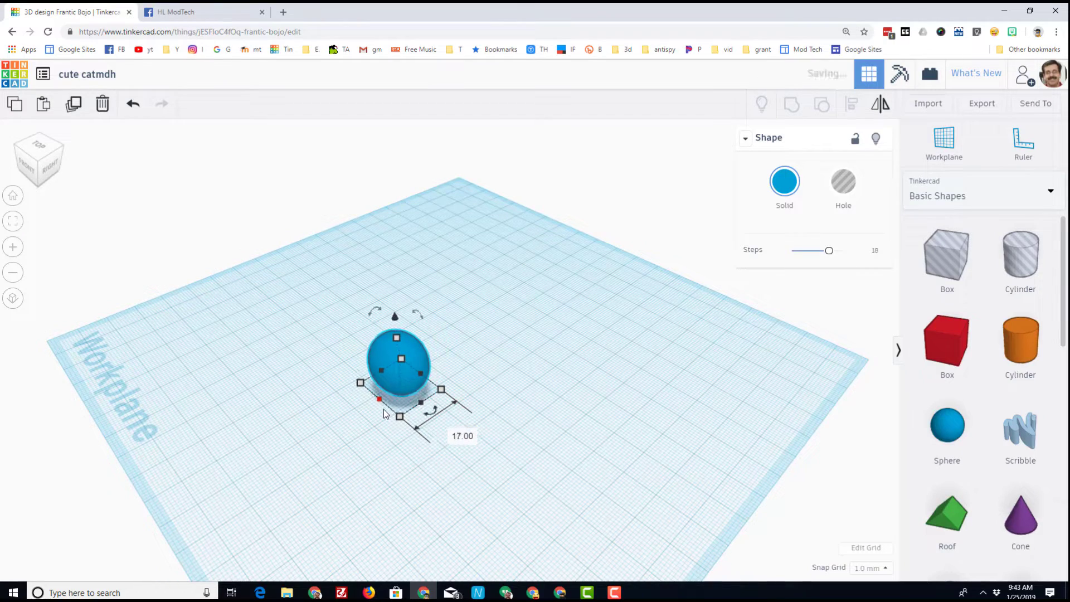
click(340, 473)
right_drag(380, 479, 463, 443)
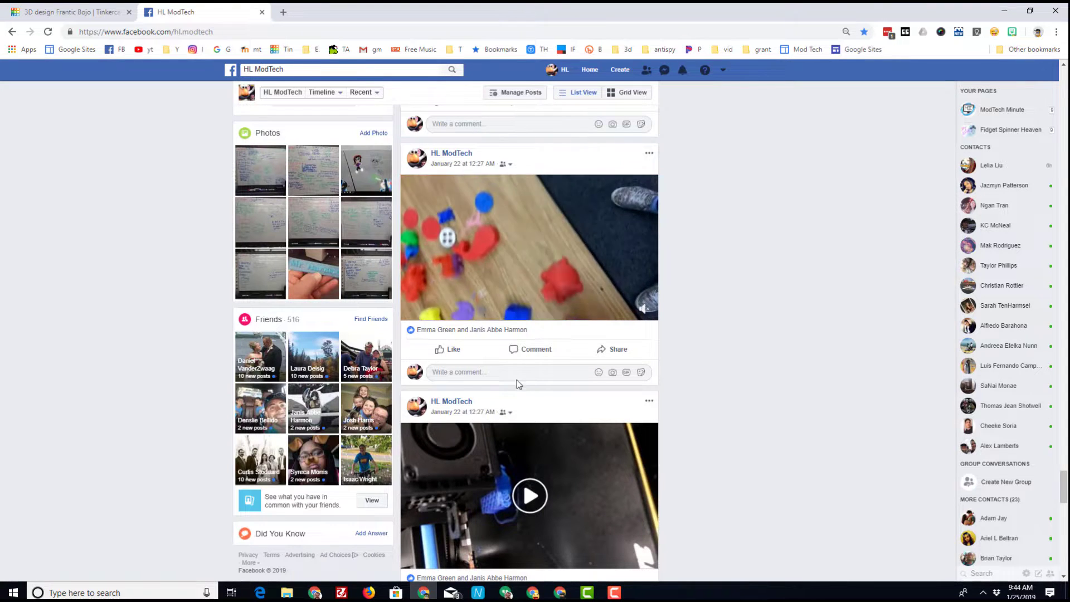
Step: Switch back to the Tinkercad design and check the sphere's depth and width from several angles
key(ctrl+Tab)
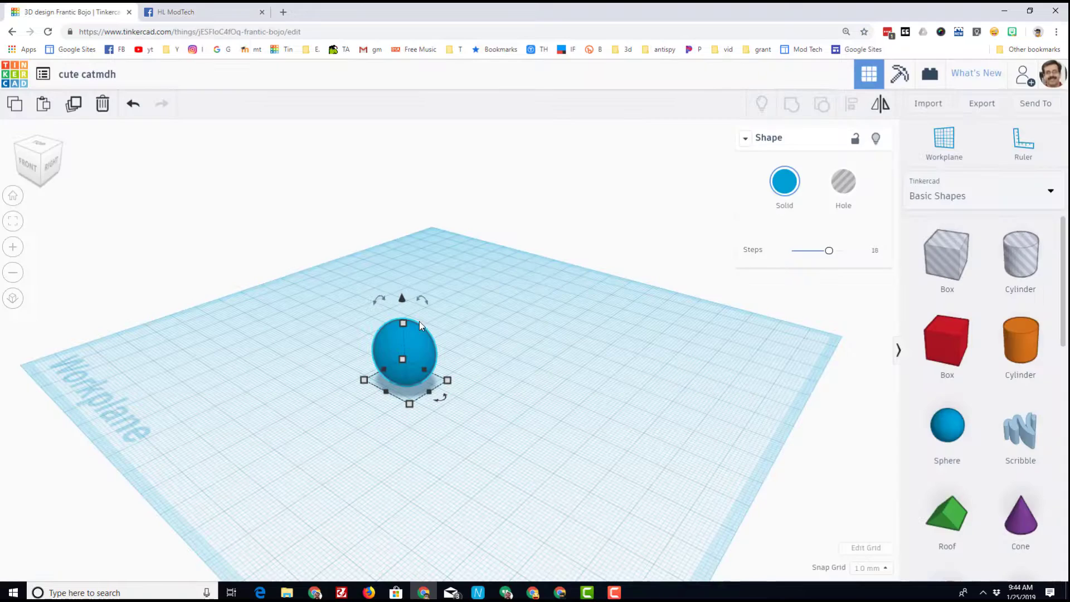
mouse_move(502, 396)
right_down()
mouse_move(456, 410)
mouse_move(382, 389)
right_up()
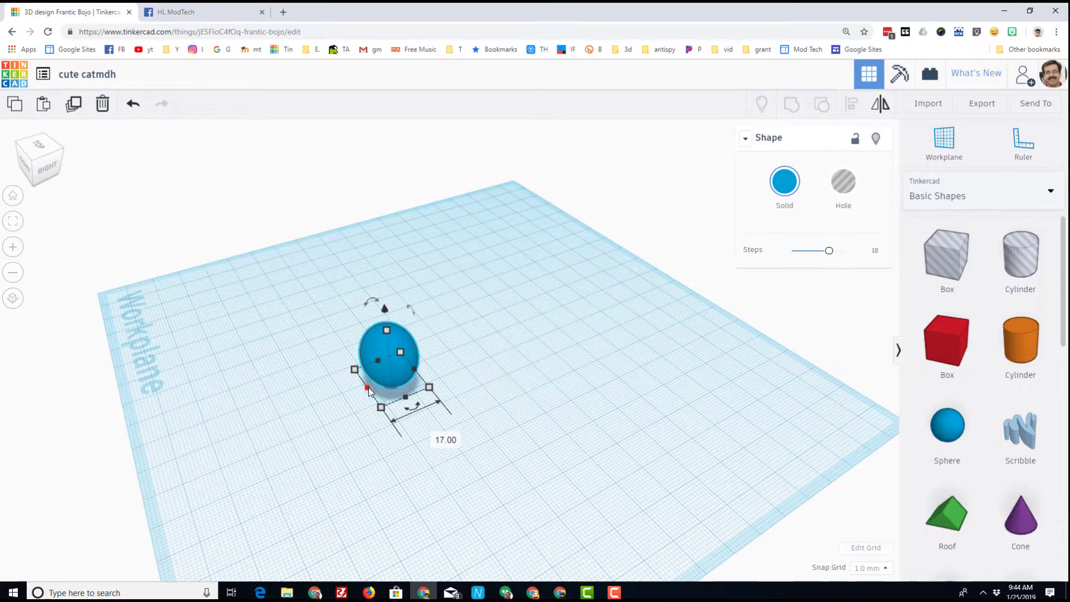
mouse_move(348, 437)
right_down()
mouse_move(509, 429)
mouse_move(479, 400)
right_up()
click(462, 399)
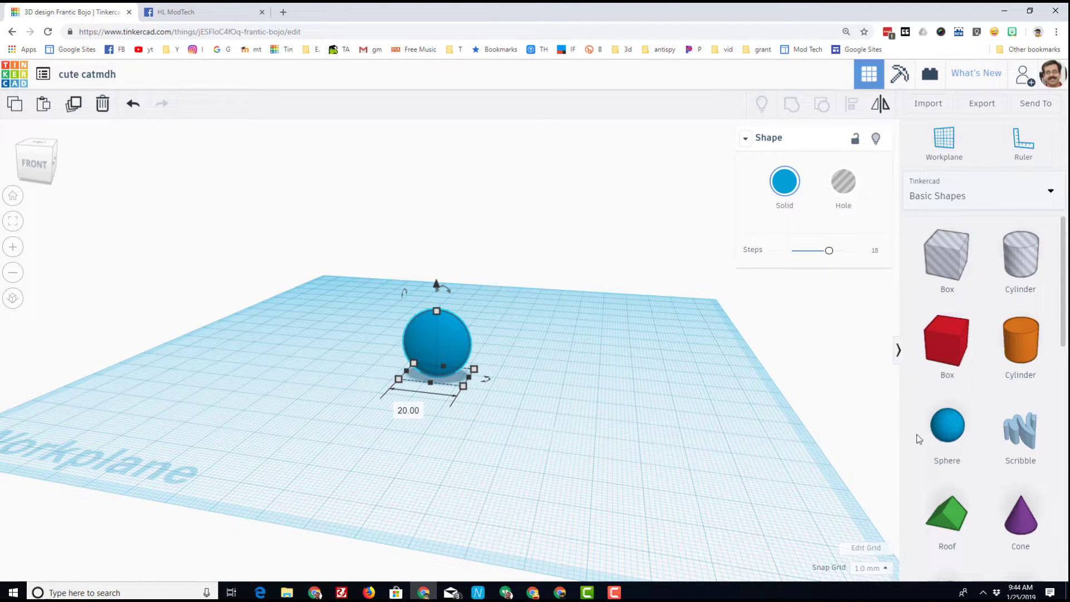
Step: Add a second sphere in front of the first, scale it uniformly to 4 mm and color it white
drag(927, 437, 533, 440)
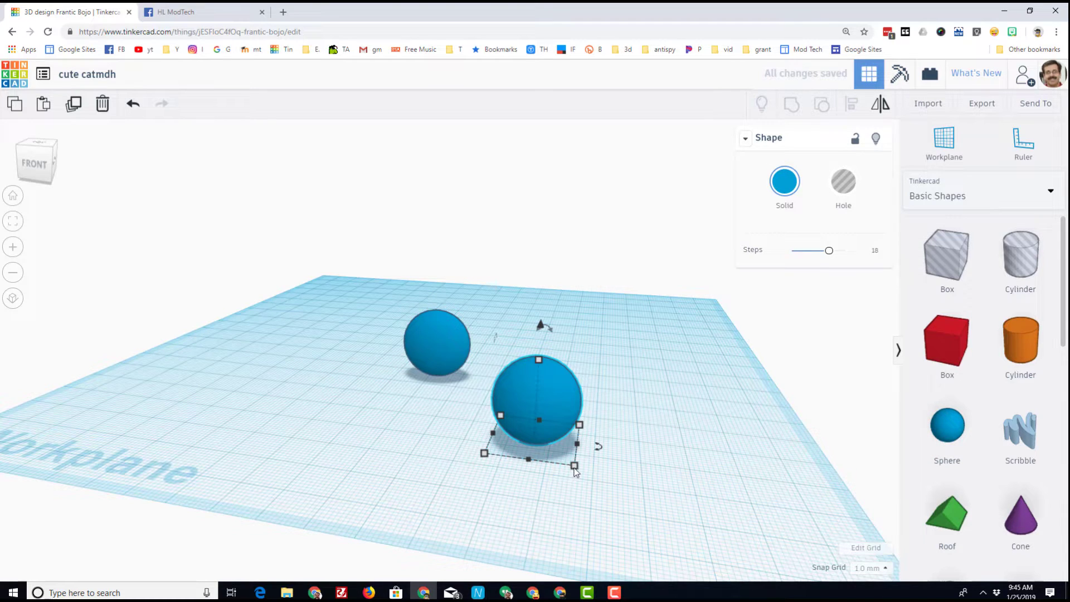
shift+drag(574, 466, 501, 426)
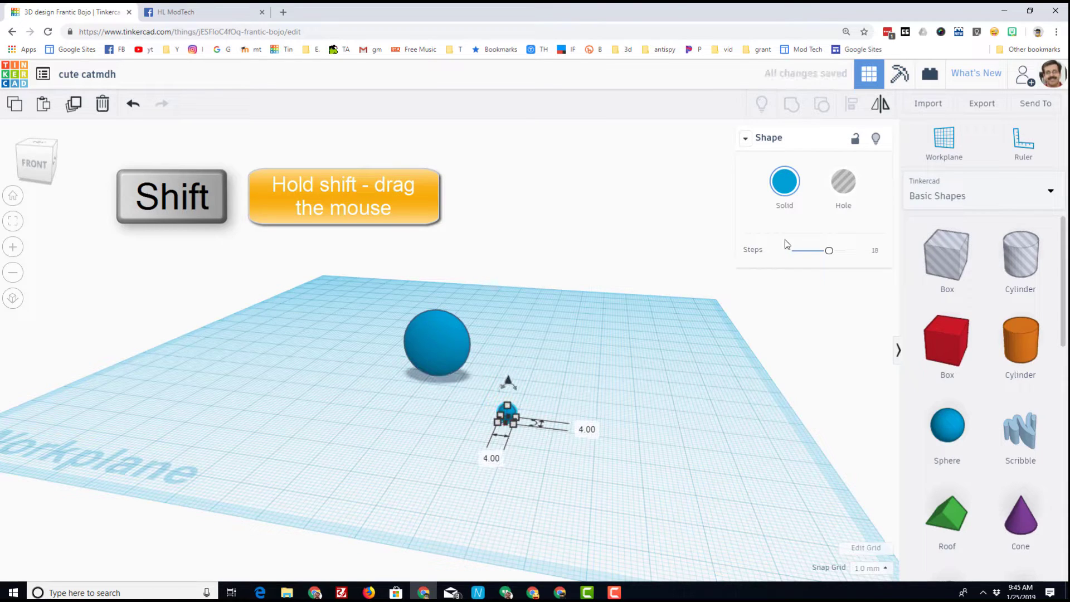
click(784, 181)
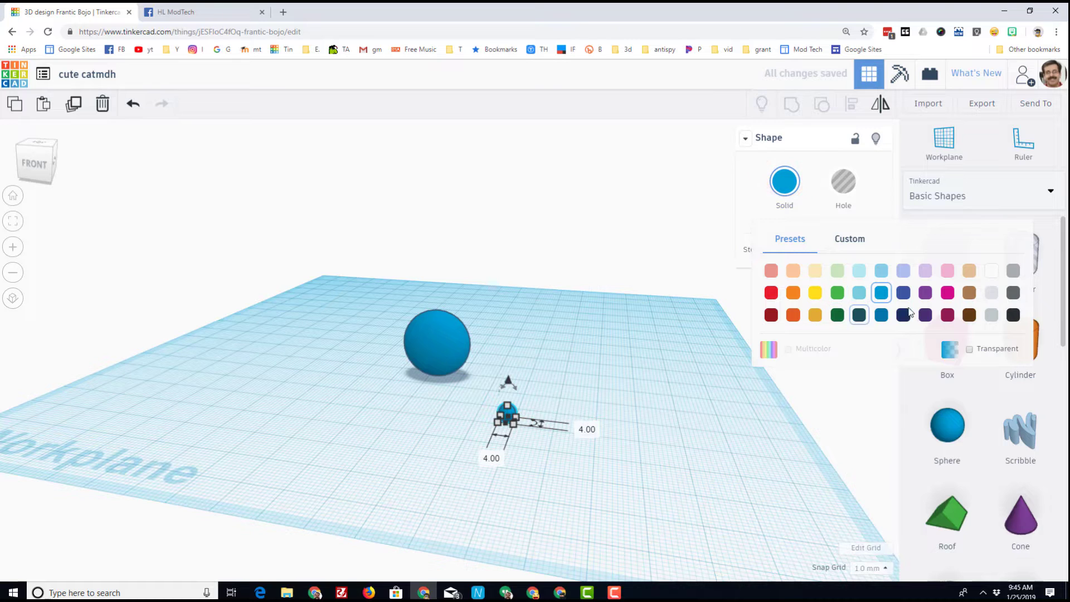
click(991, 272)
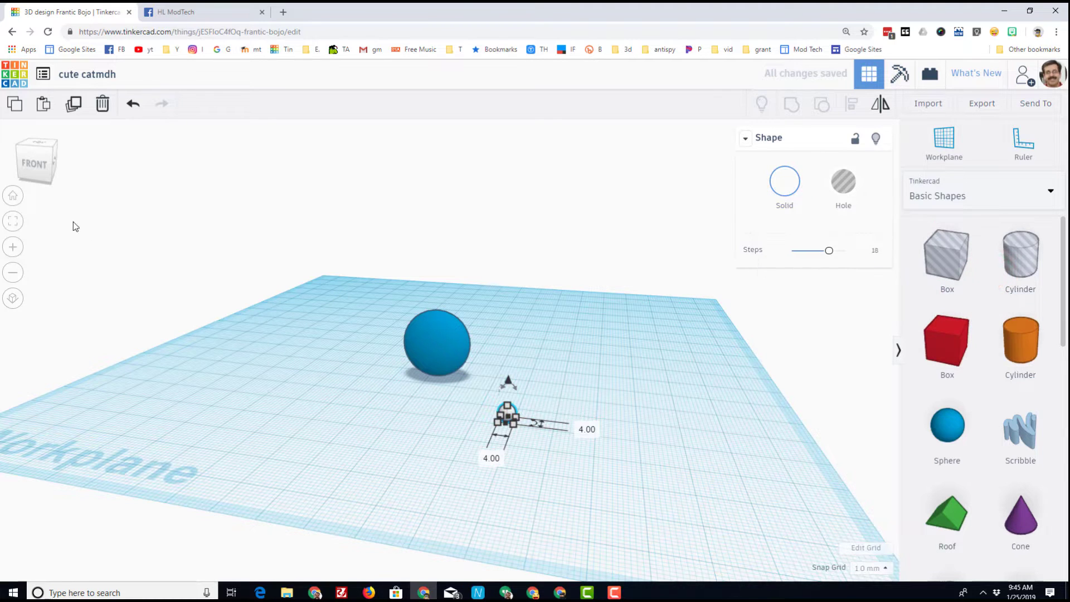
Step: Duplicate the white sphere, shift the copy 1 mm toward the front and scale it uniformly to 3 mm
click(13, 222)
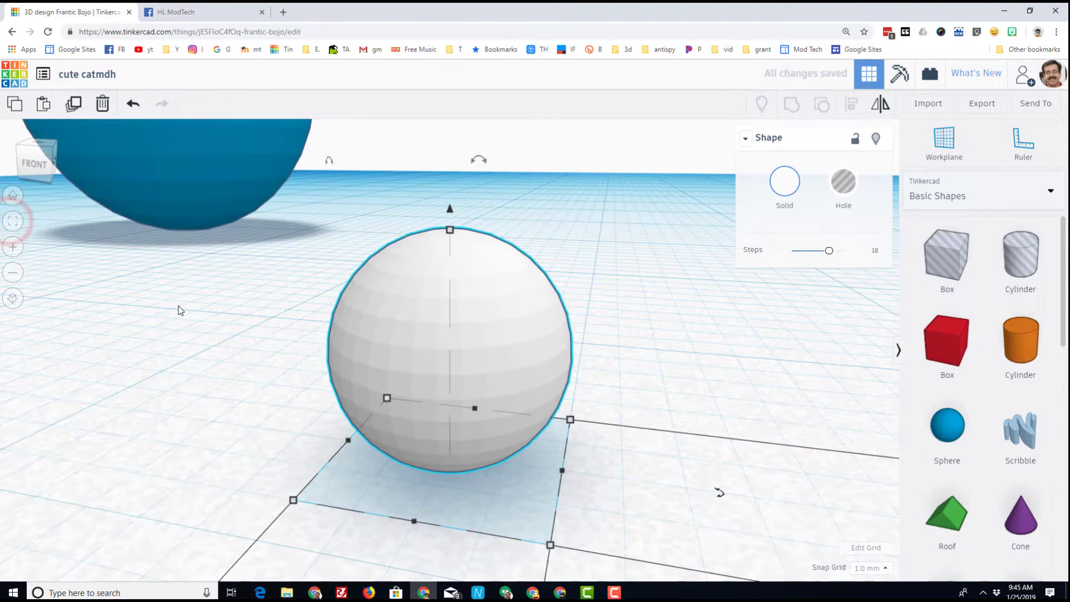
click(619, 278)
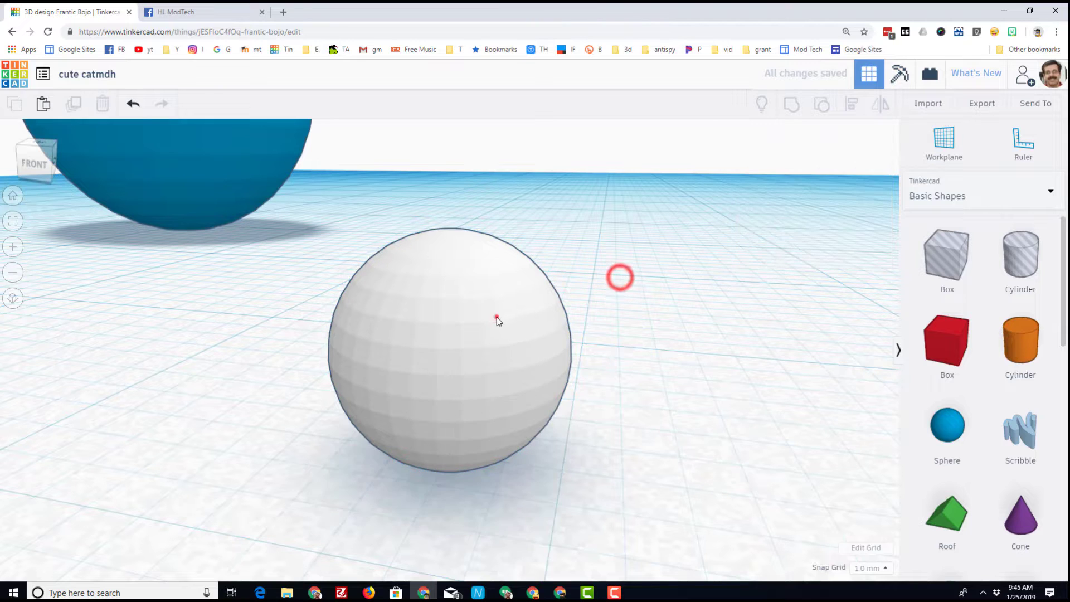
click(496, 318)
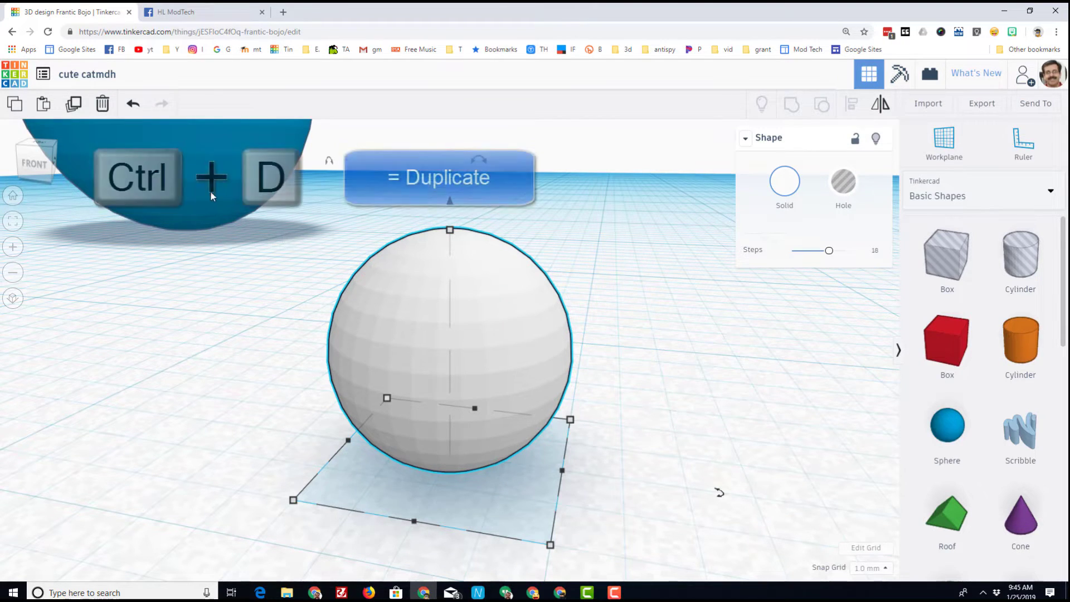
key(ctrl+d)
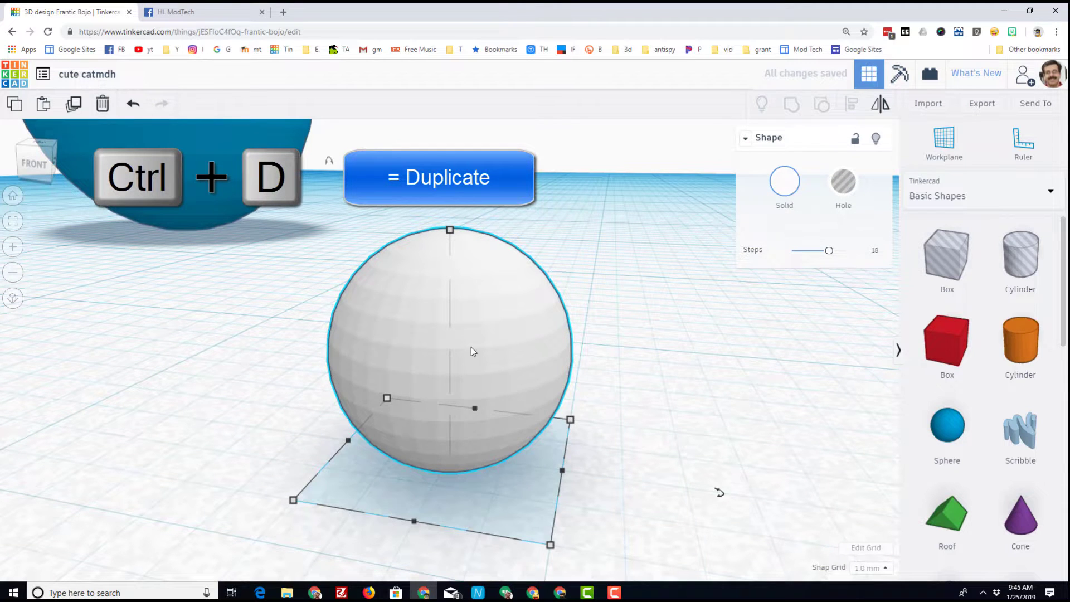
drag(472, 351, 350, 357)
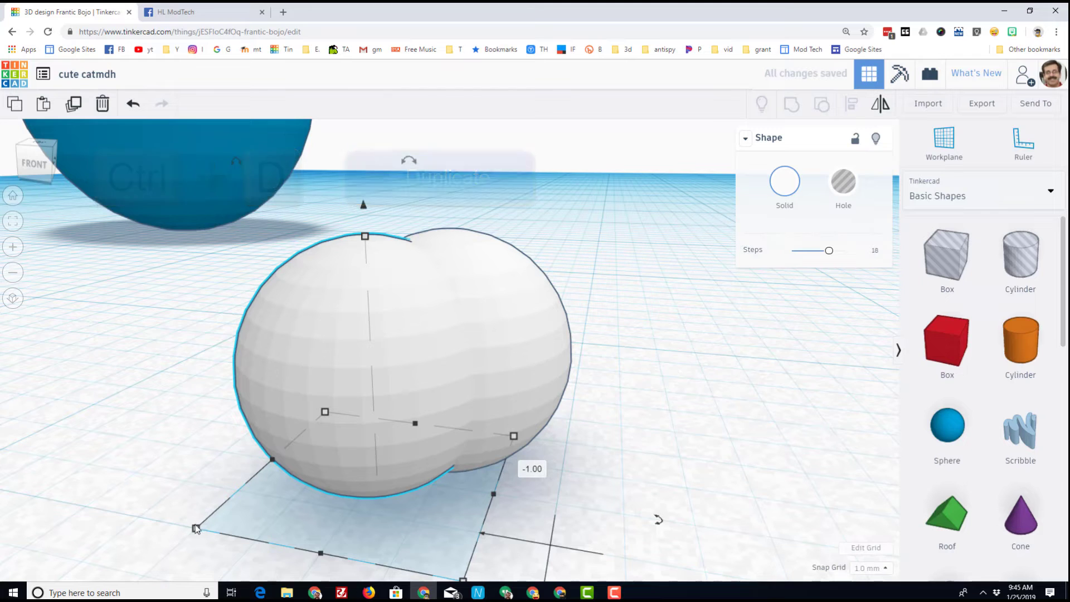
drag(241, 525, 268, 508)
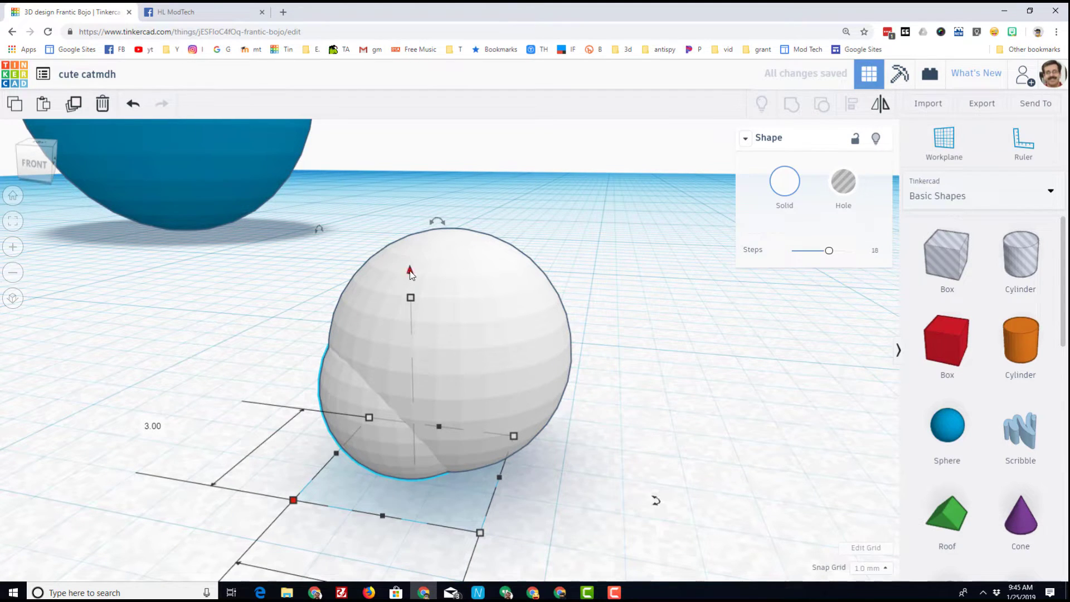
Step: Raise the smaller sphere 1 mm above the workplane and color it black as the pupil
drag(410, 273, 412, 223)
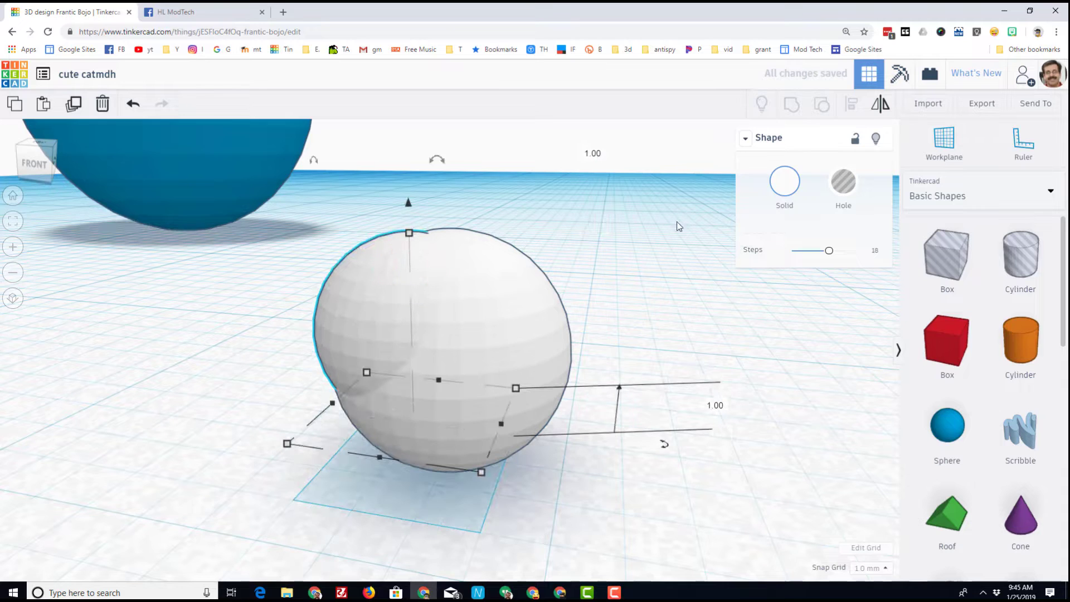
click(782, 184)
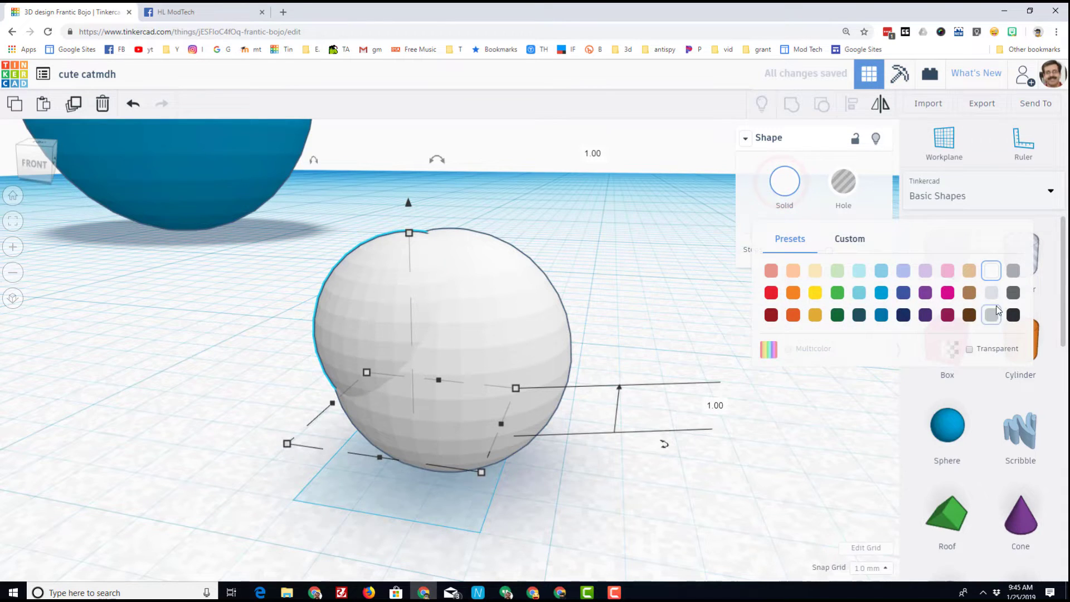
click(1013, 315)
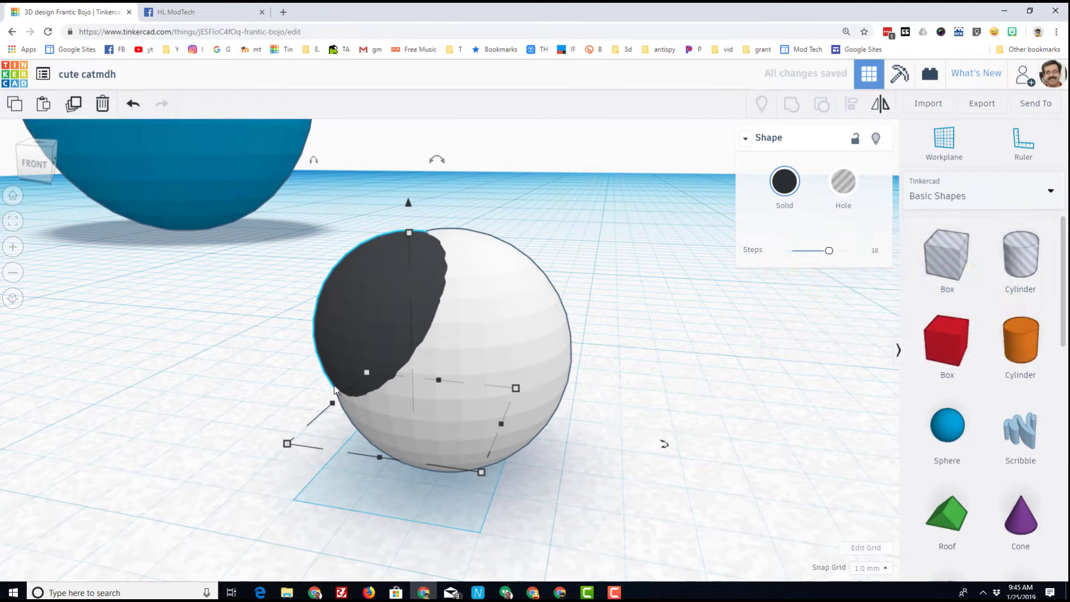
Step: Set the snap grid to 0.1 mm and fine-tune the pupil's position, nudging it sideways and forward and lowering it slightly on the white eyeball
key(Right)
key(Left)
click(863, 570)
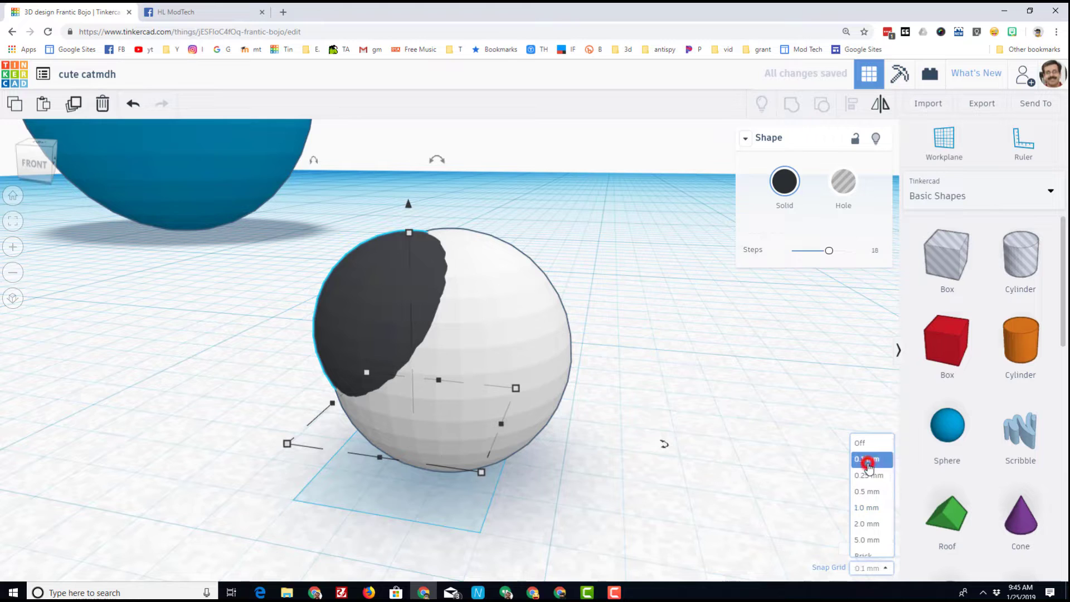
click(867, 463)
key(Down)
key(Right)
key(Down)
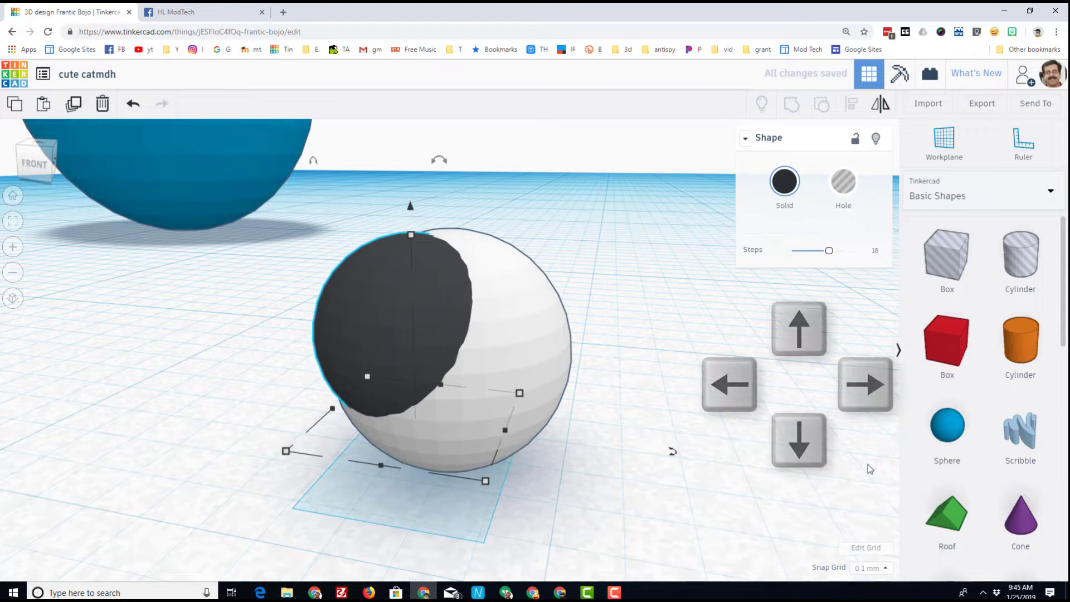
drag(407, 210, 403, 235)
scroll(343, 253, down, 3)
click(343, 253)
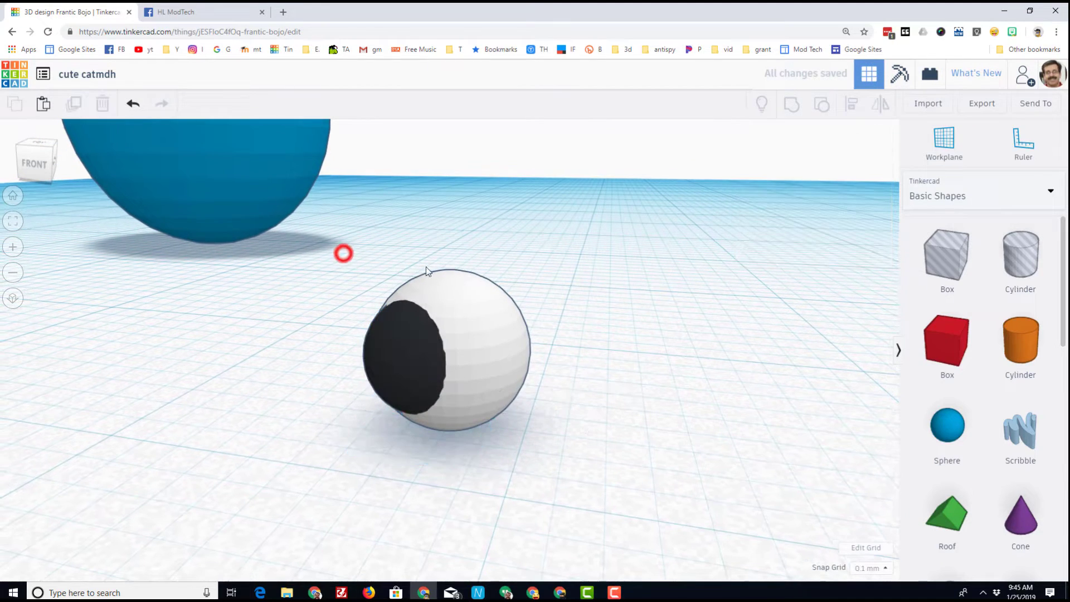
Step: Group the eyeball and pupil into one eye and turn on Multicolor to keep both colors
drag(348, 257, 388, 335)
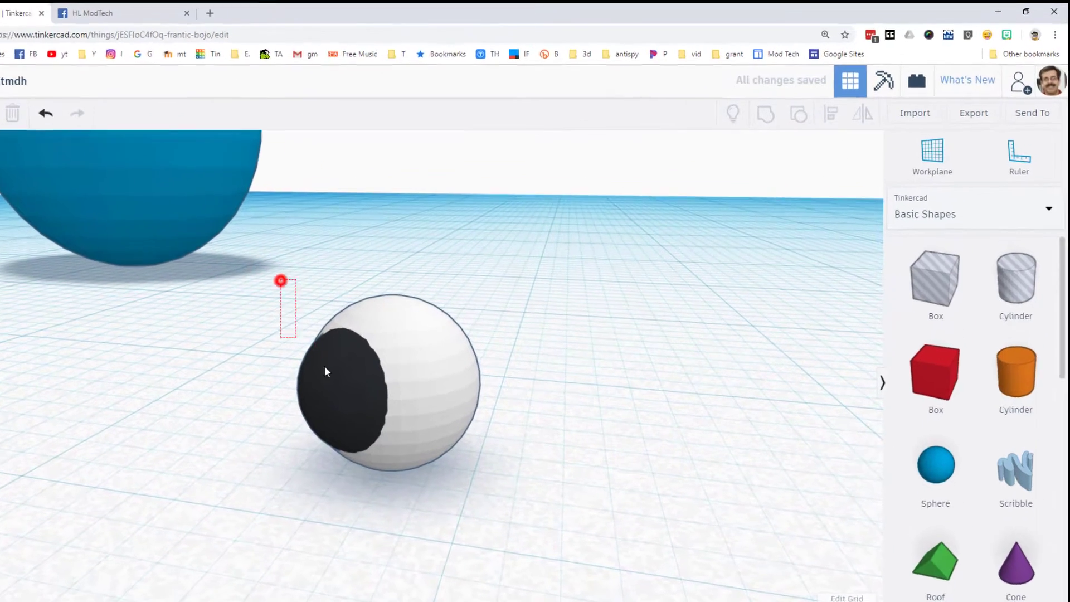
drag(326, 370, 505, 467)
click(767, 113)
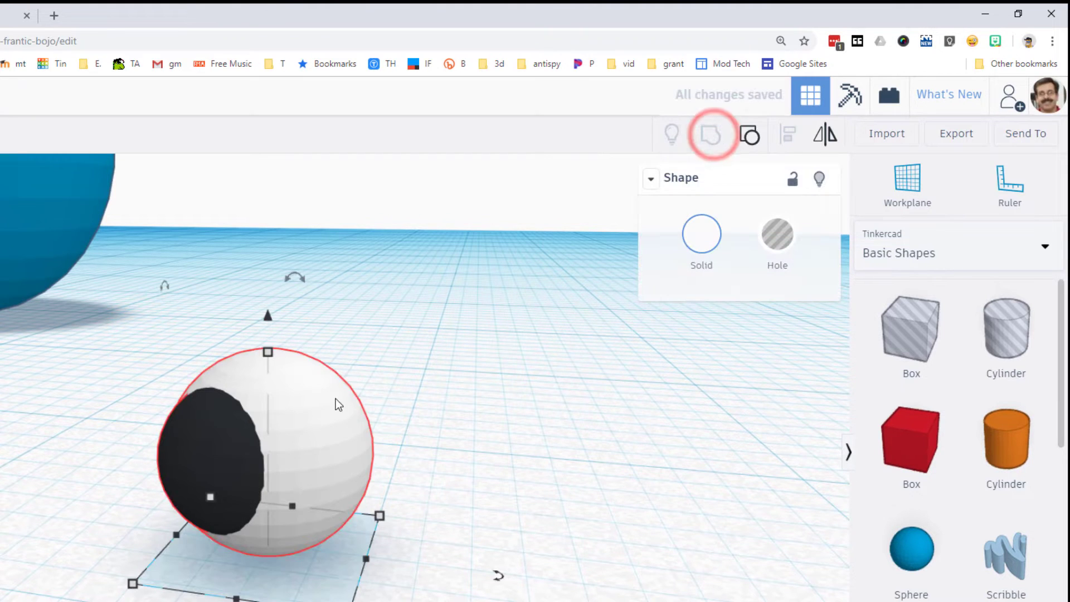
click(701, 241)
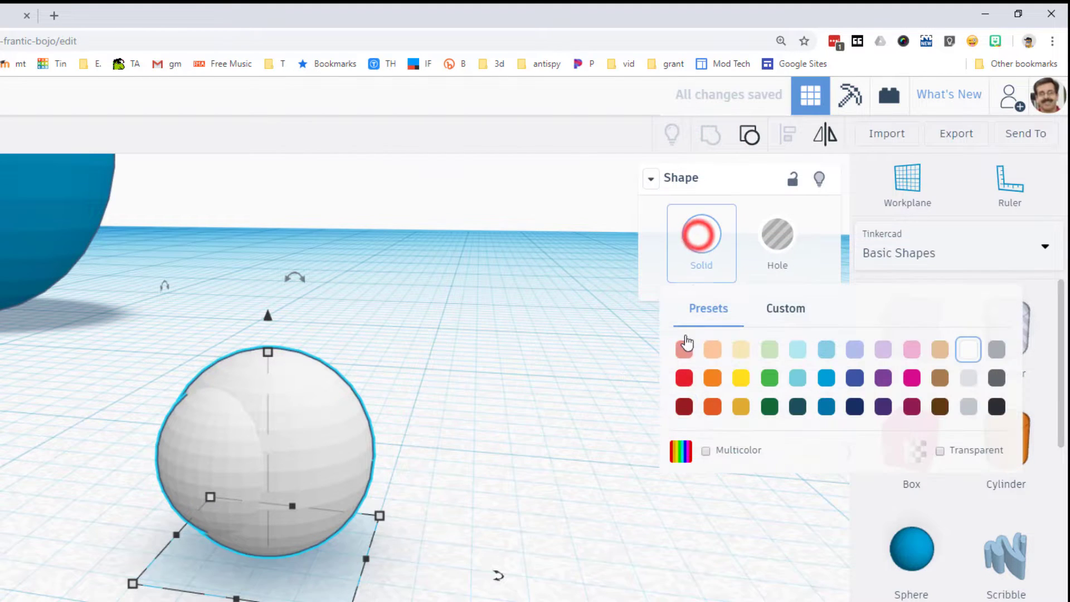
click(704, 451)
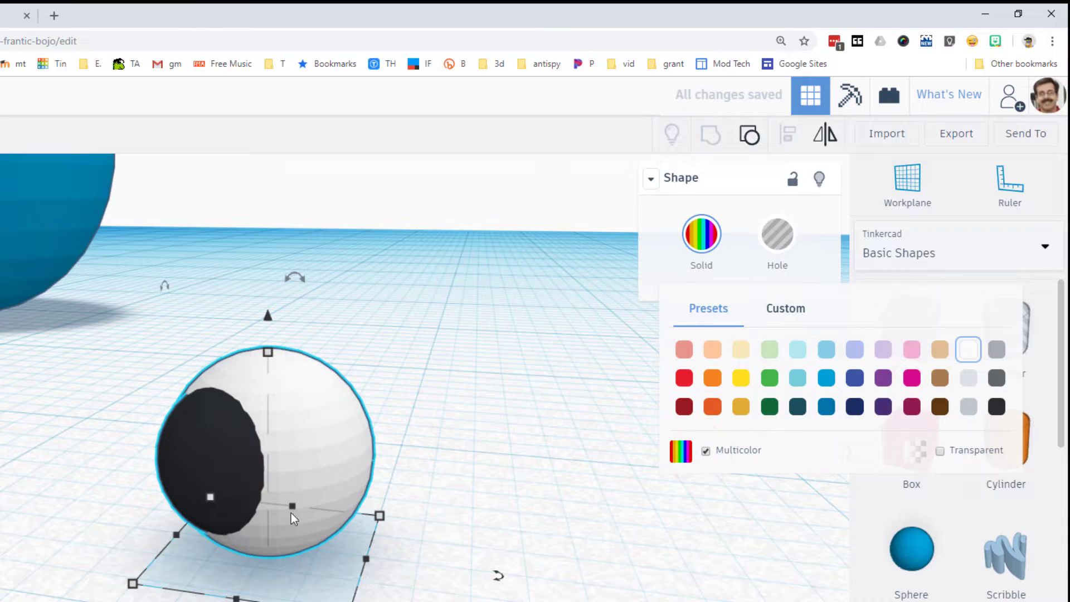
Step: Move the grouped eye back to the front of the large blue sphere, shifting it about 28.6 mm and 20.6 mm along the workplane
scroll(303, 487, down, 3)
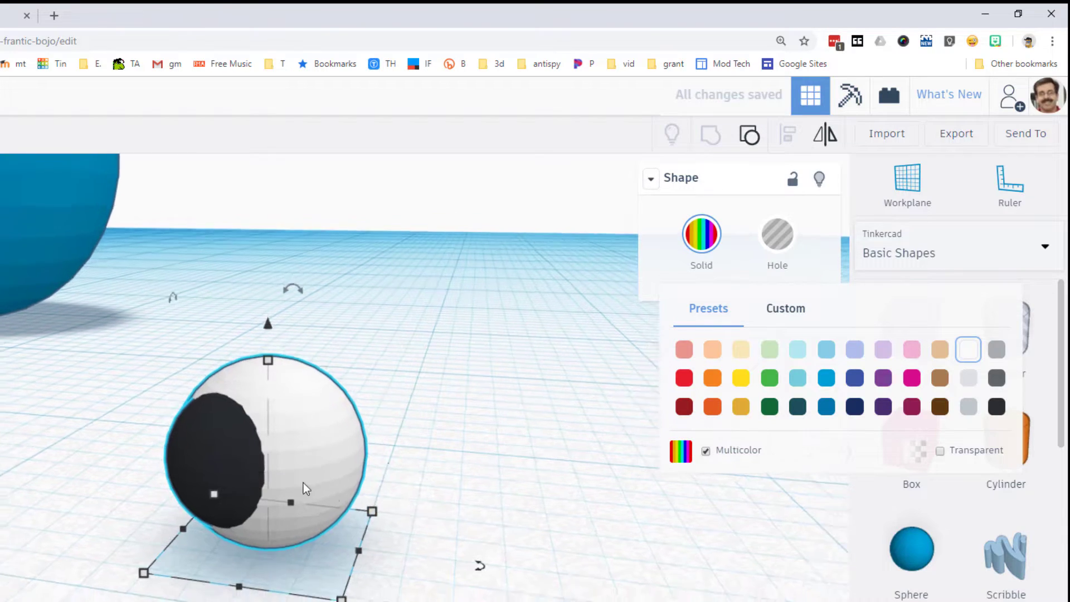
right_drag(6, 439, 90, 447)
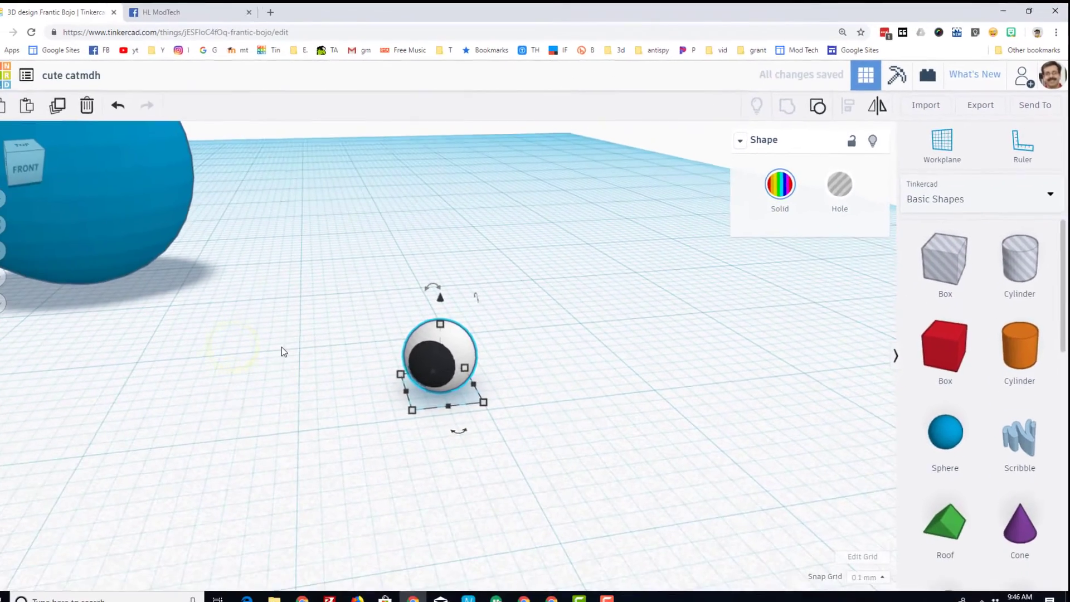
click(118, 417)
drag(479, 342, 57, 265)
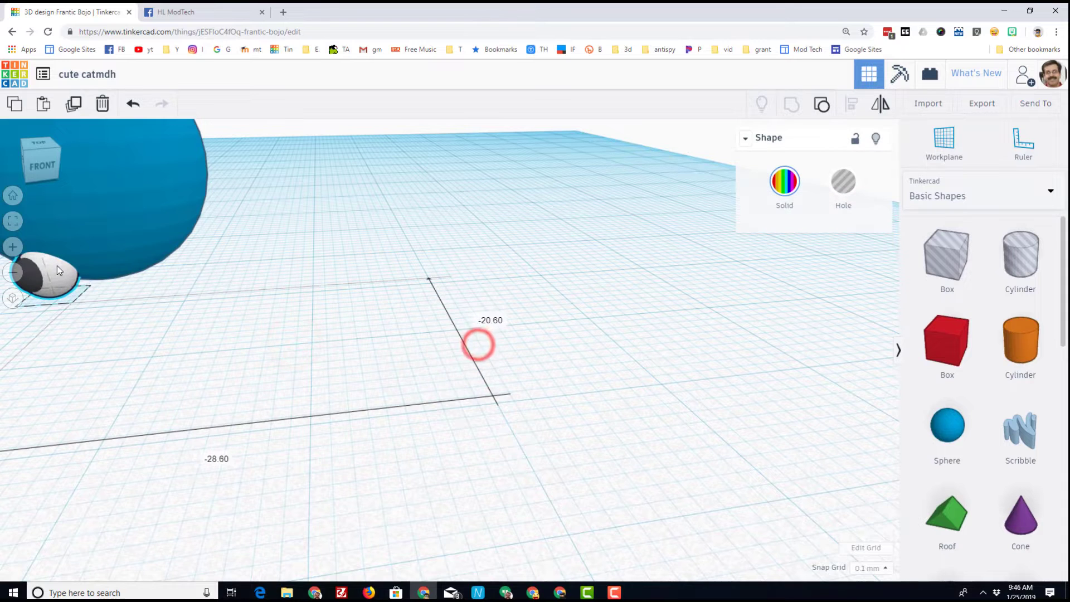
Step: Raise the grouped eye 13.5 mm above the workplane on the front of the large blue sphere
click(128, 180)
click(10, 224)
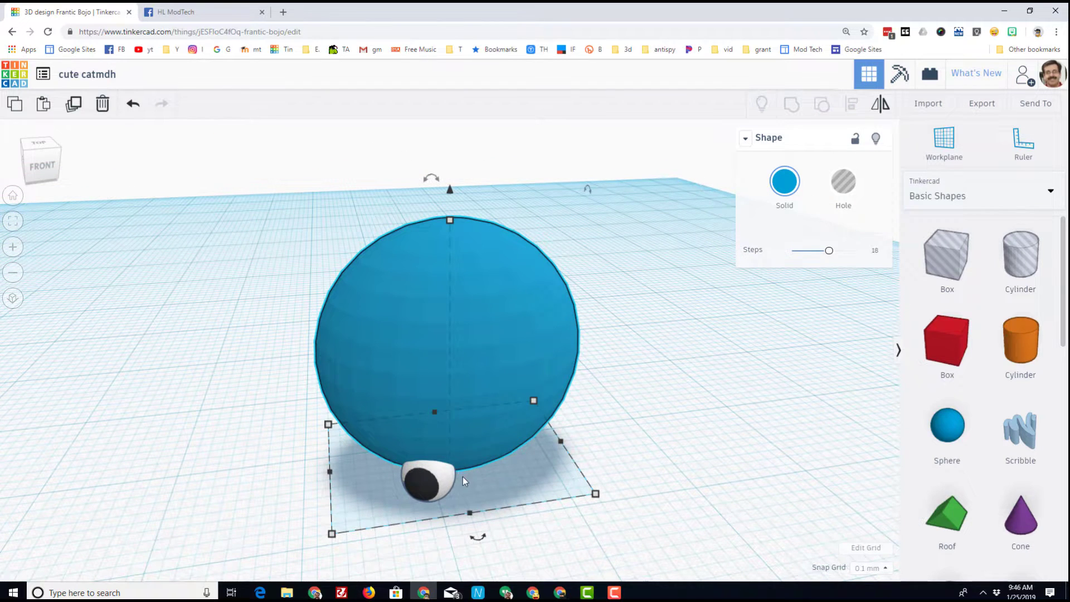
click(470, 497)
click(443, 494)
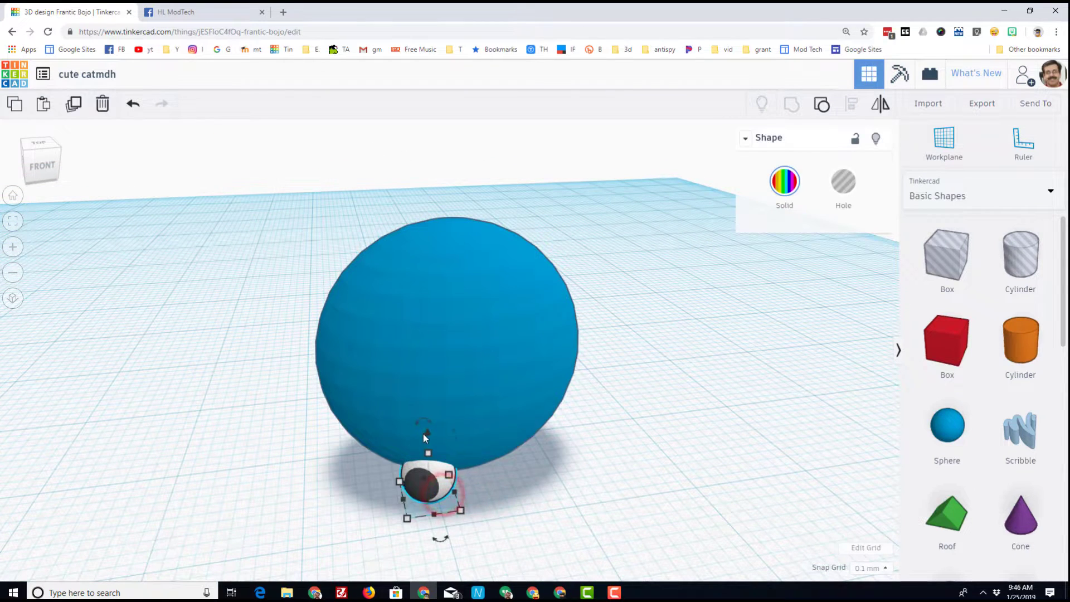
drag(426, 433, 413, 248)
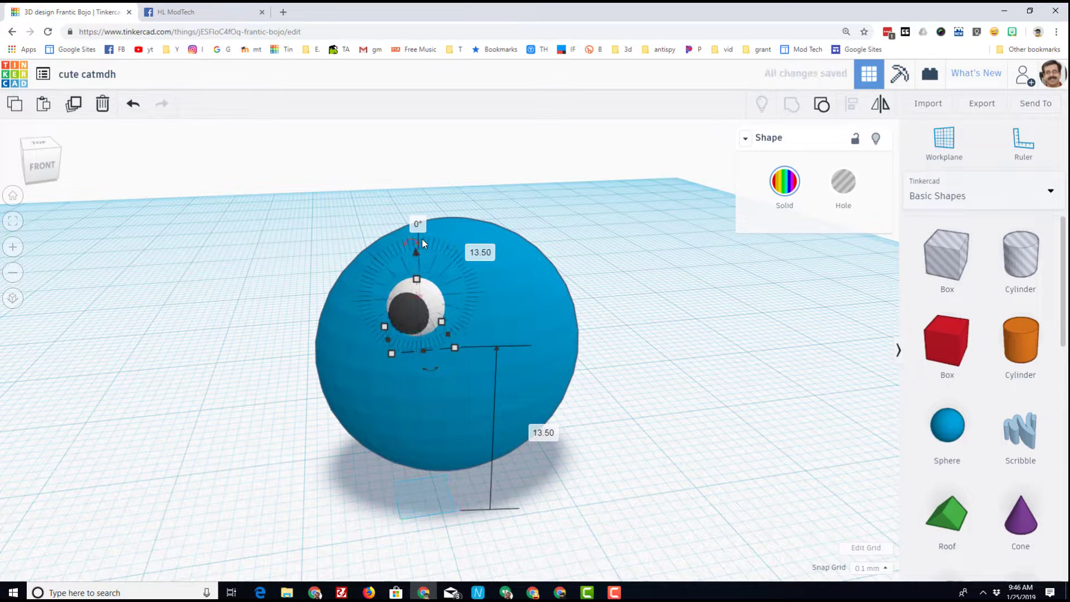
Step: Nudge the raised eye sideways to the left half of the blue sphere's face
key(Left)
key(Left)
key(Left)
key(Left)
key(Left)
key(Left)
key(Left)
key(Left)
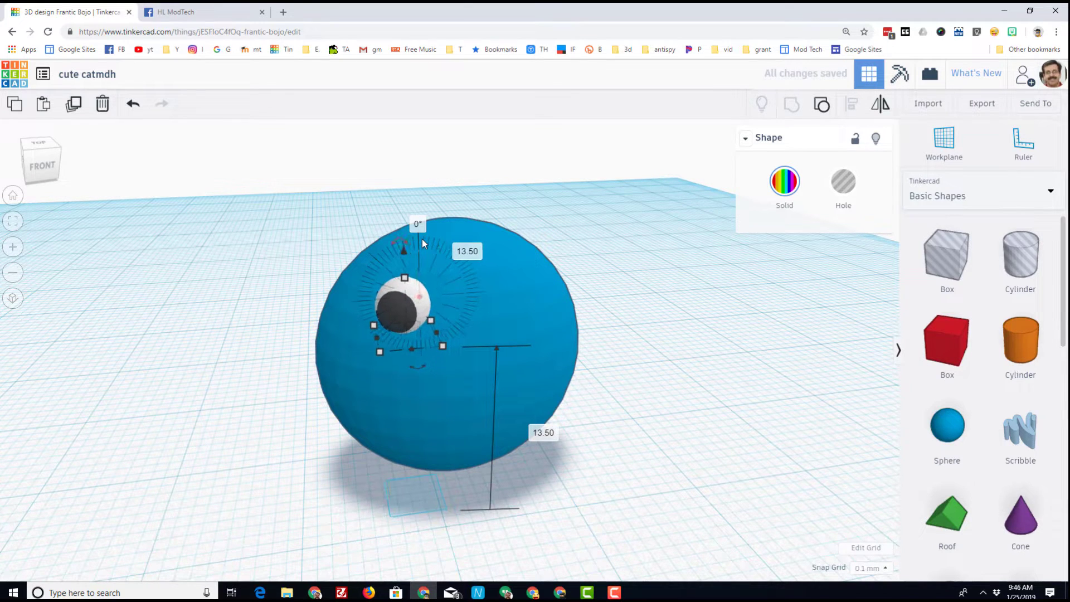
key(Left)
key(Left)
key(Left)
key(Left)
key(Left)
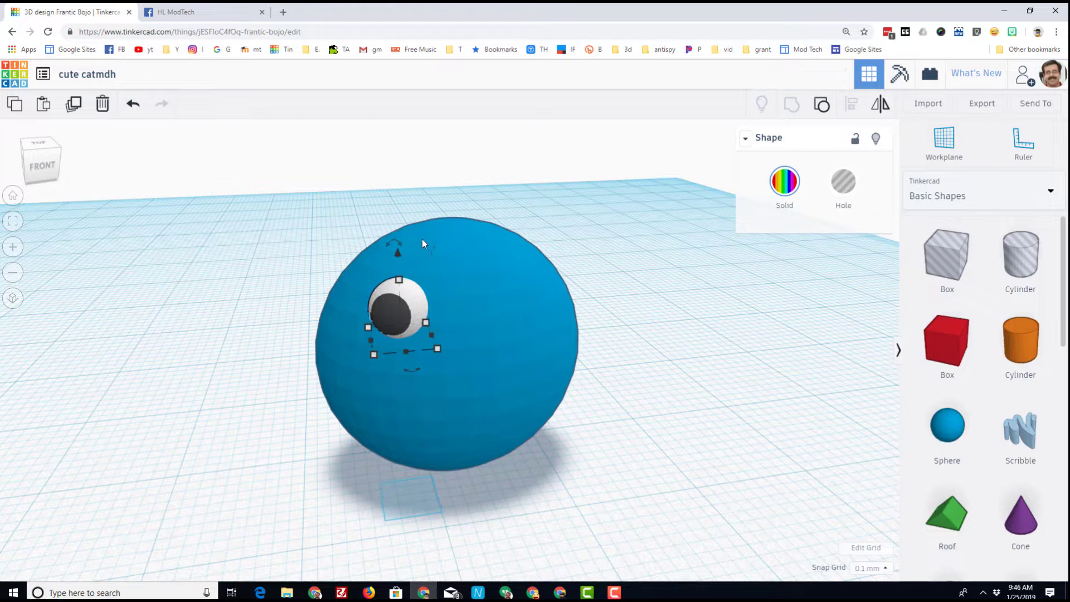
Step: Duplicate the eye and shift the copy sideways to the right half of the sphere's face
key(ctrl+d)
key(Right)
key(Right)
key(Right)
key(Right)
key(Right)
key(Right)
key(Right)
key(Right)
key(Right)
key(Right)
key(Right)
key(Right)
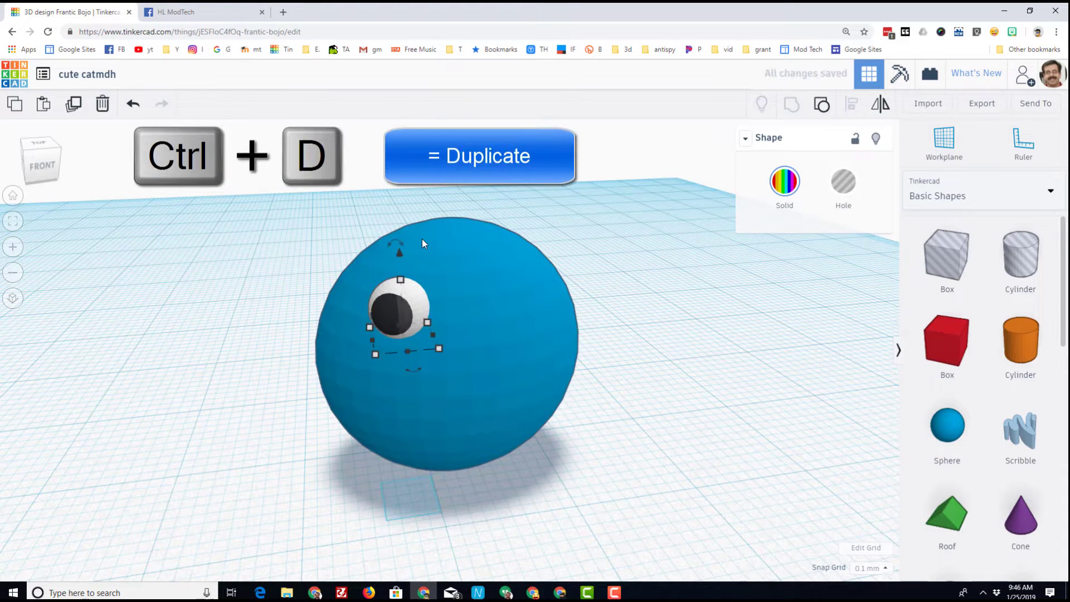
key(Right)
key(Right)
key(Right)
key(Right)
key(Right)
key(Right)
key(Right)
key(Right)
key(Right)
key(Right)
key(Right)
key(Right)
key(Right)
key(Right)
key(Right)
key(Right)
key(Right)
key(Right)
key(Right)
key(Right)
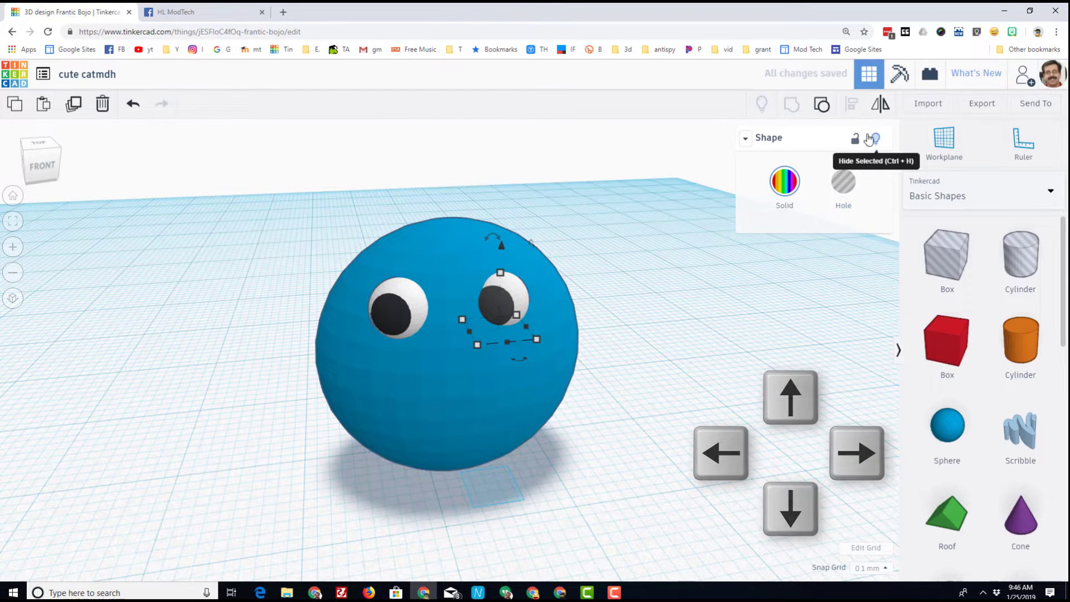
Step: Mirror the duplicated eye left to right so its pupil faces outward, opposite to the first eye's
click(879, 103)
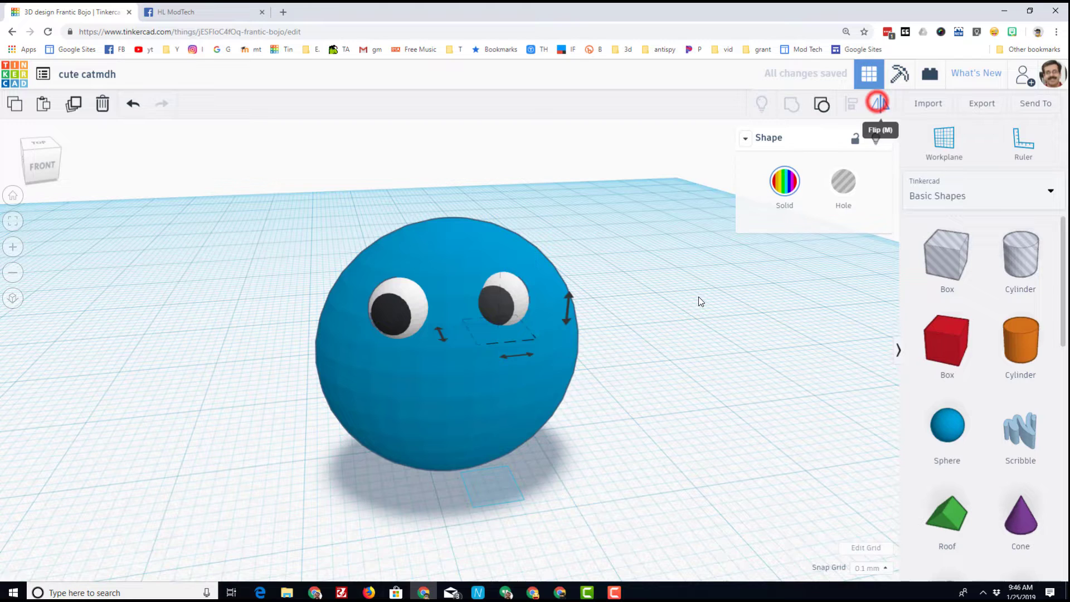
click(515, 356)
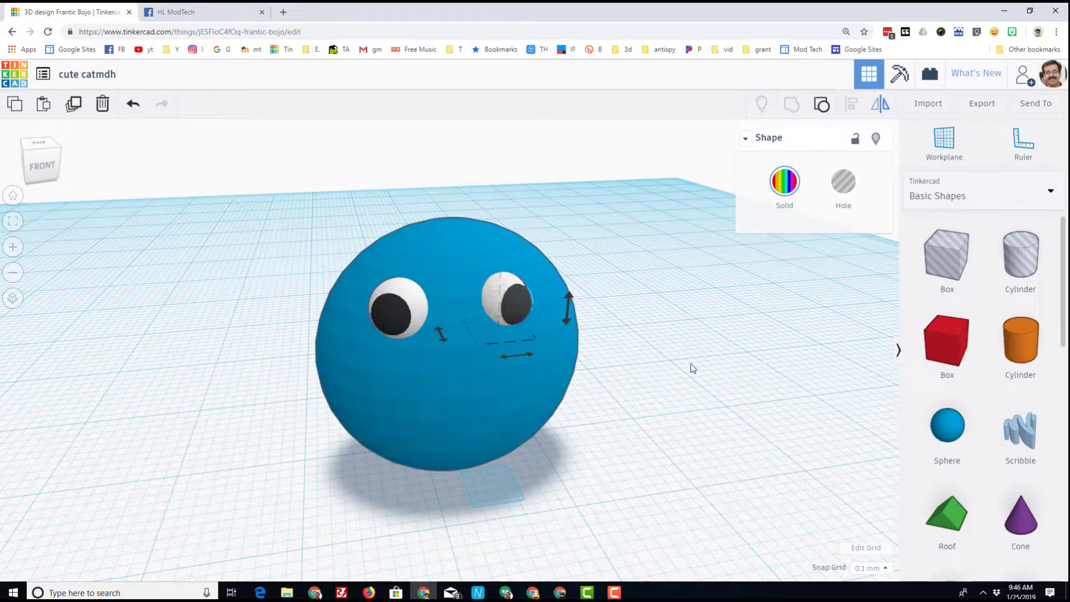
click(747, 349)
mouse_move(736, 357)
right_down()
mouse_move(526, 362)
mouse_move(571, 376)
mouse_move(740, 377)
right_up()
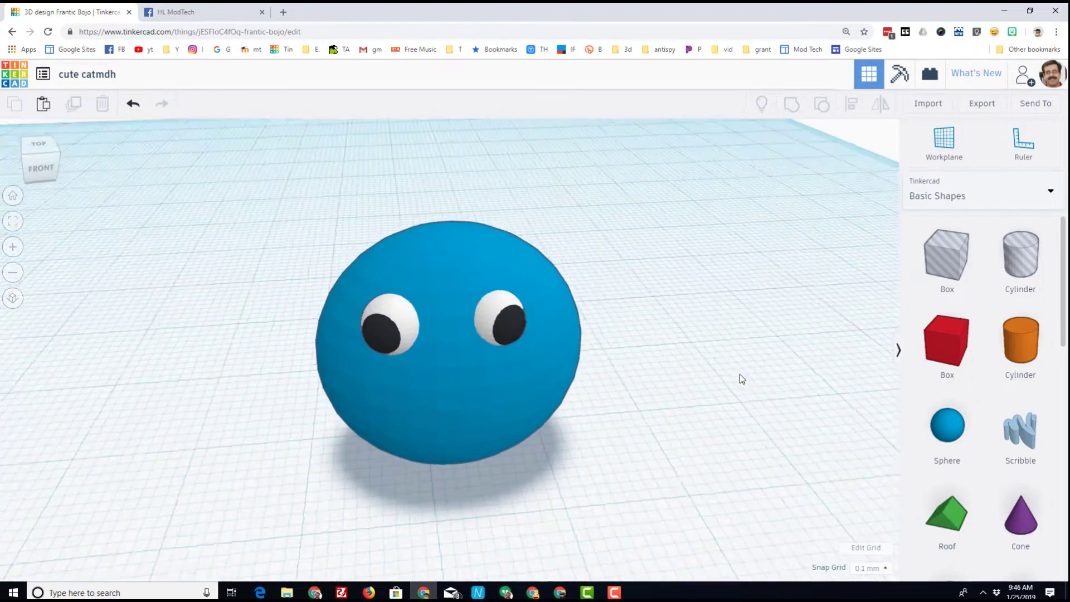
Step: Flip the second eye left to right again so both pupils look the same way
click(497, 306)
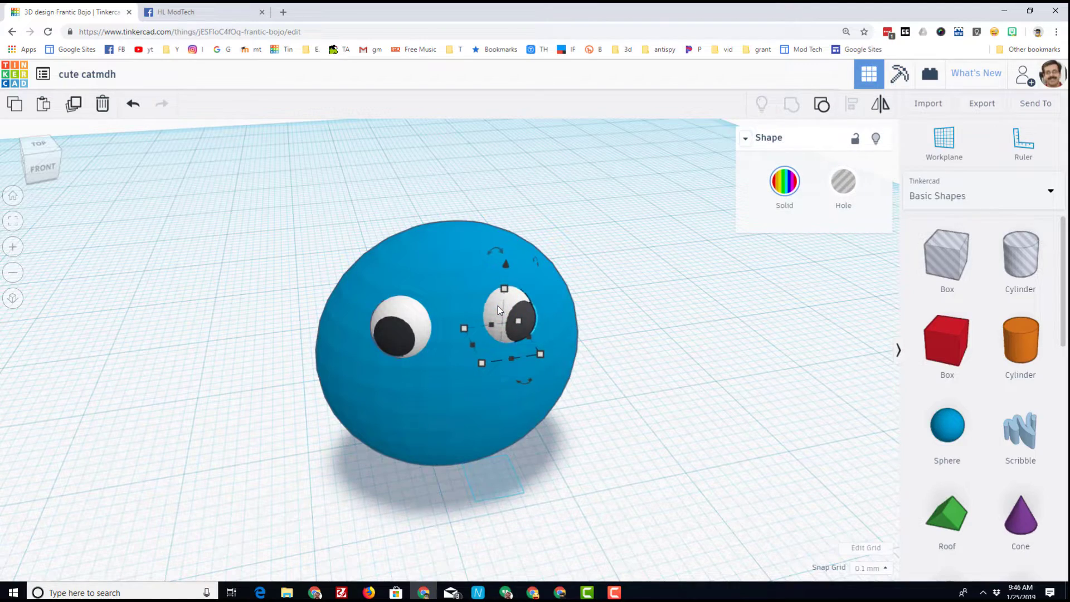
click(676, 346)
right_drag(676, 346, 624, 363)
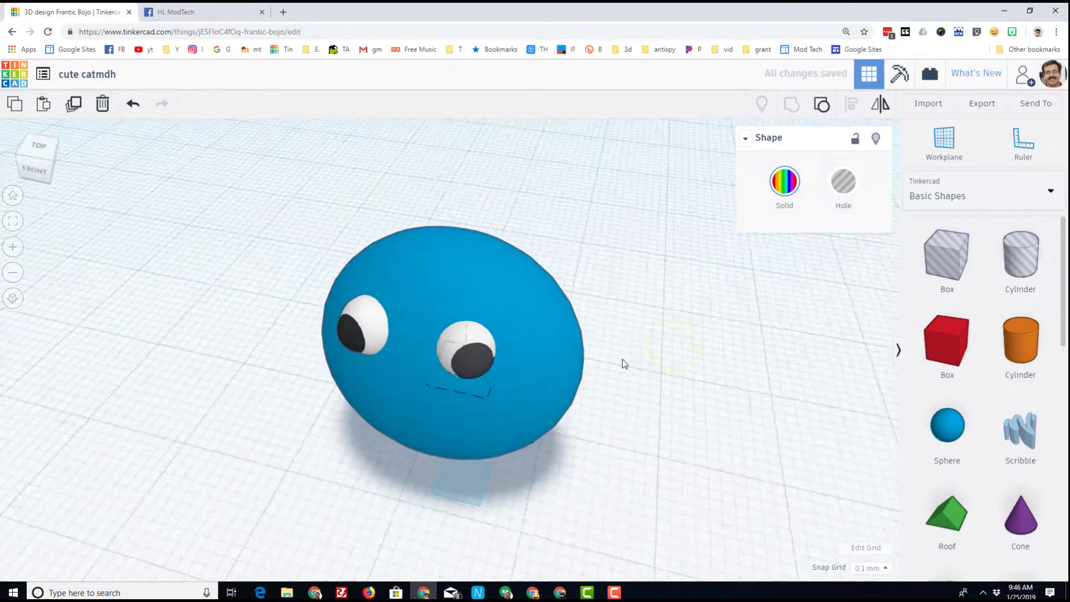
click(880, 103)
click(471, 406)
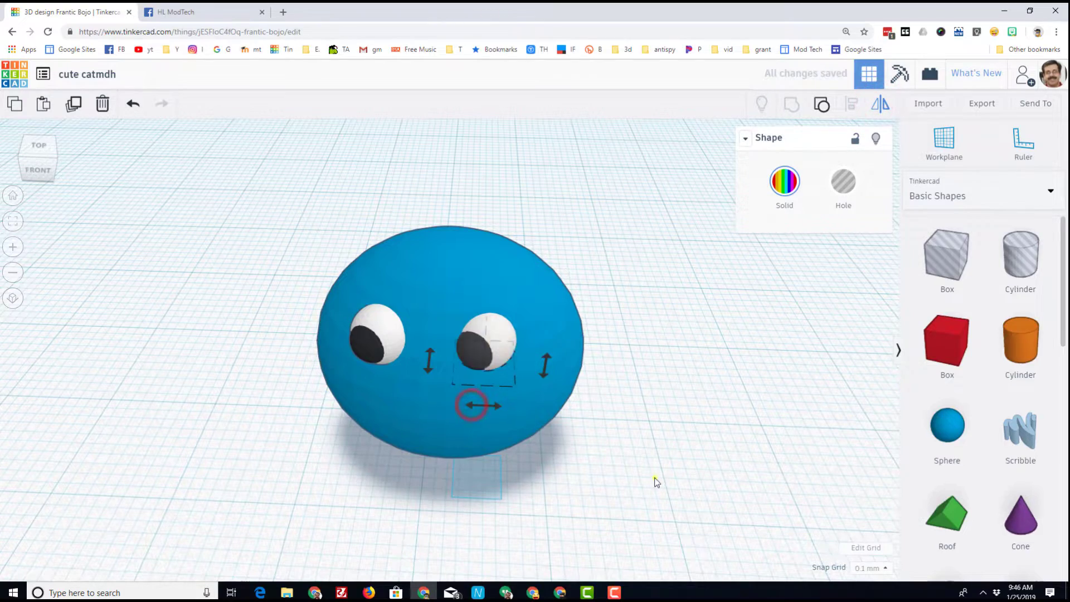
Step: Select the blue sphere with both eyes and group them into one multicolor head
right_drag(656, 483, 554, 363)
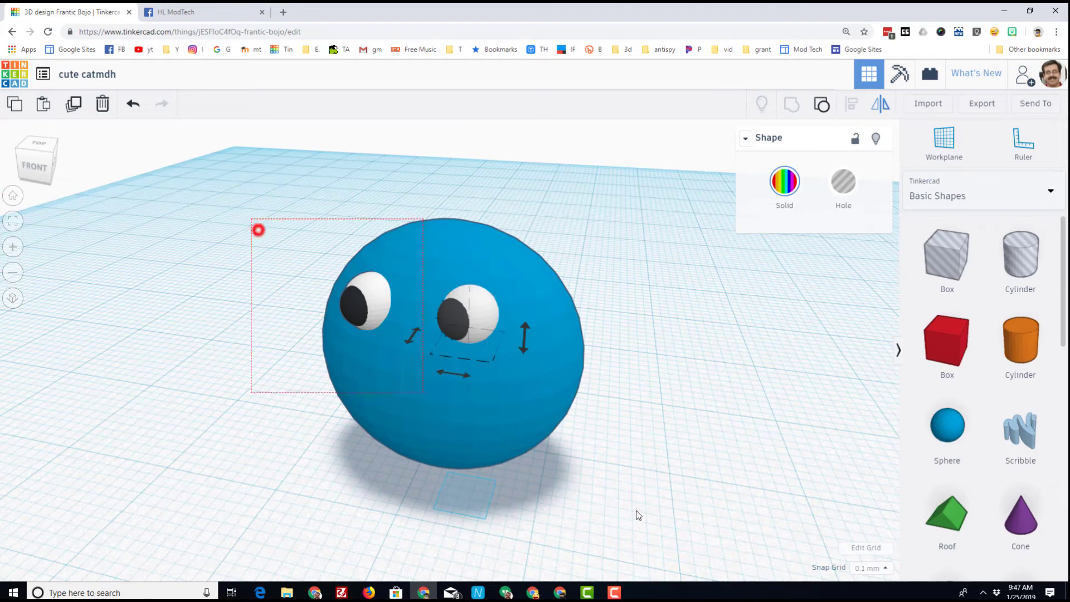
drag(638, 515, 632, 478)
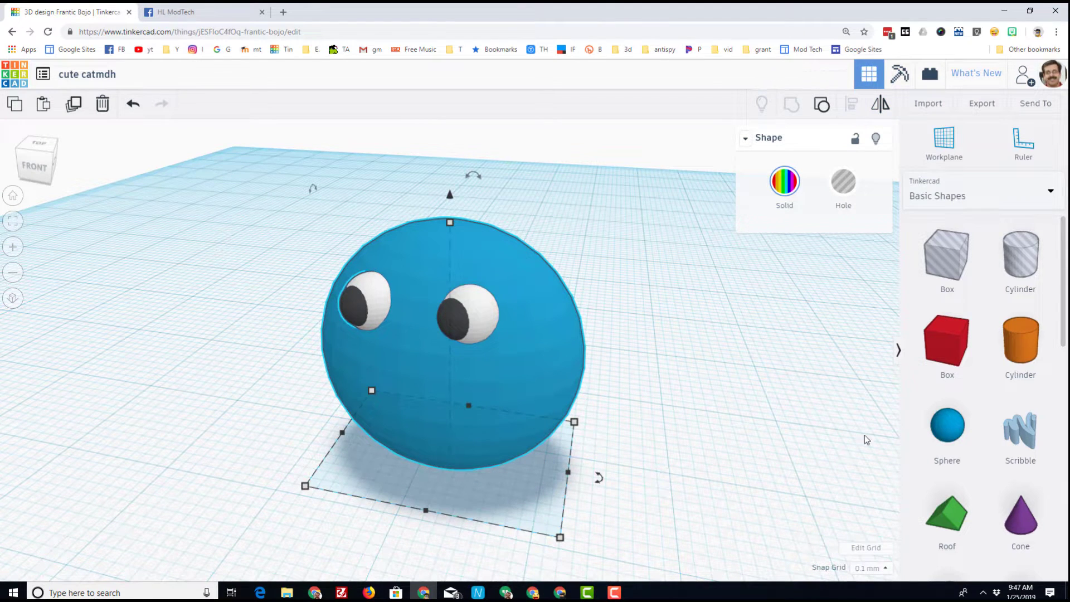
Step: Place a cylinder on the workplane behind the head and set its sides to 64
drag(1018, 360, 612, 329)
right_drag(807, 487, 575, 467)
scroll(575, 471, down, 4)
right_drag(532, 418, 605, 449)
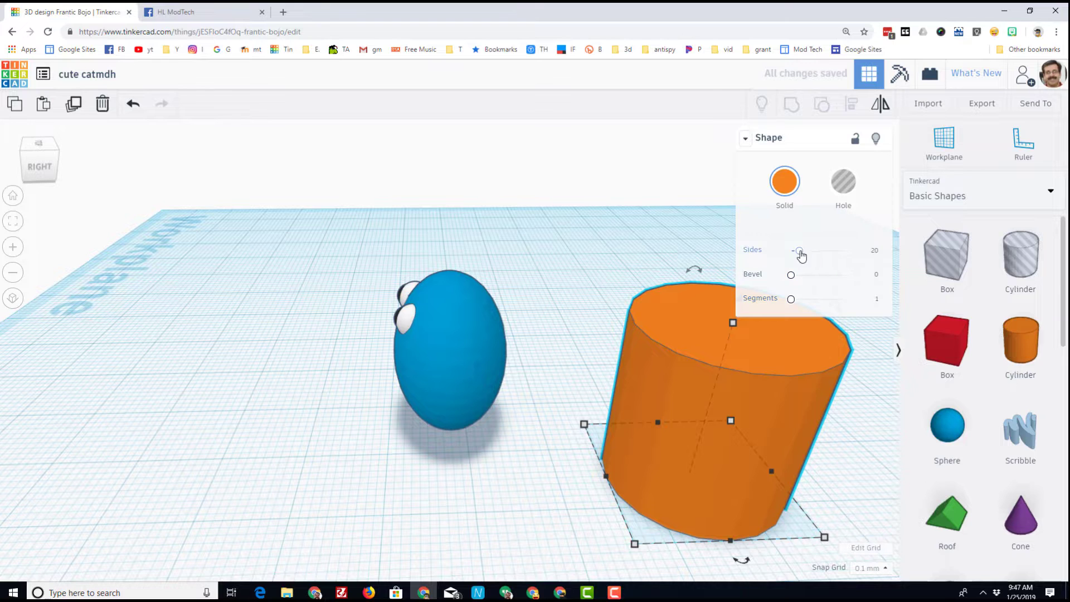
drag(800, 252, 848, 254)
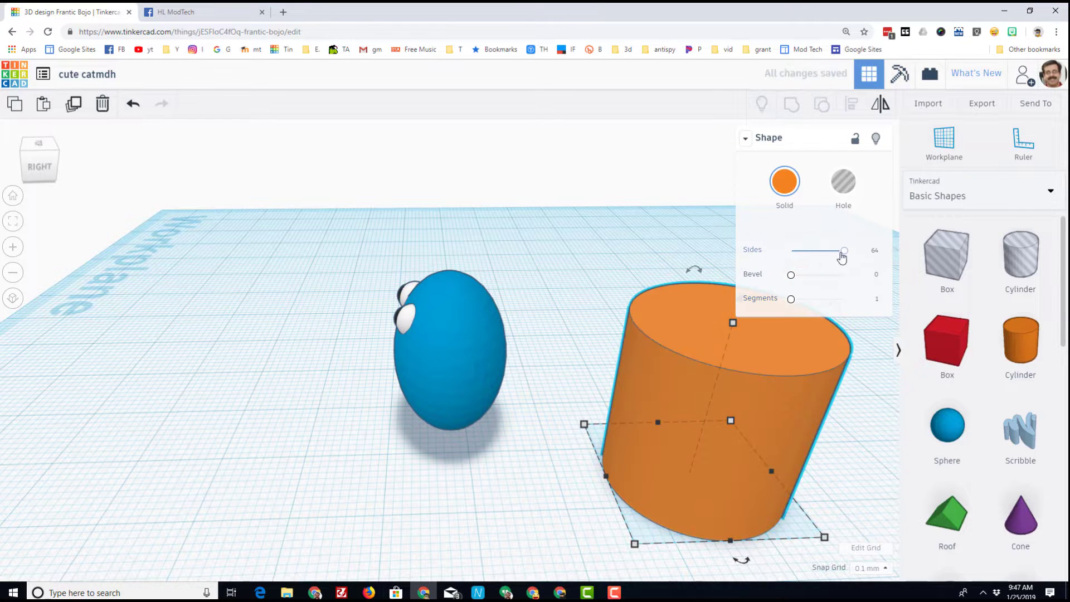
Step: Rotate the orange cylinder 90° so it lies on its side as the cat's body
scroll(552, 369, down, 2)
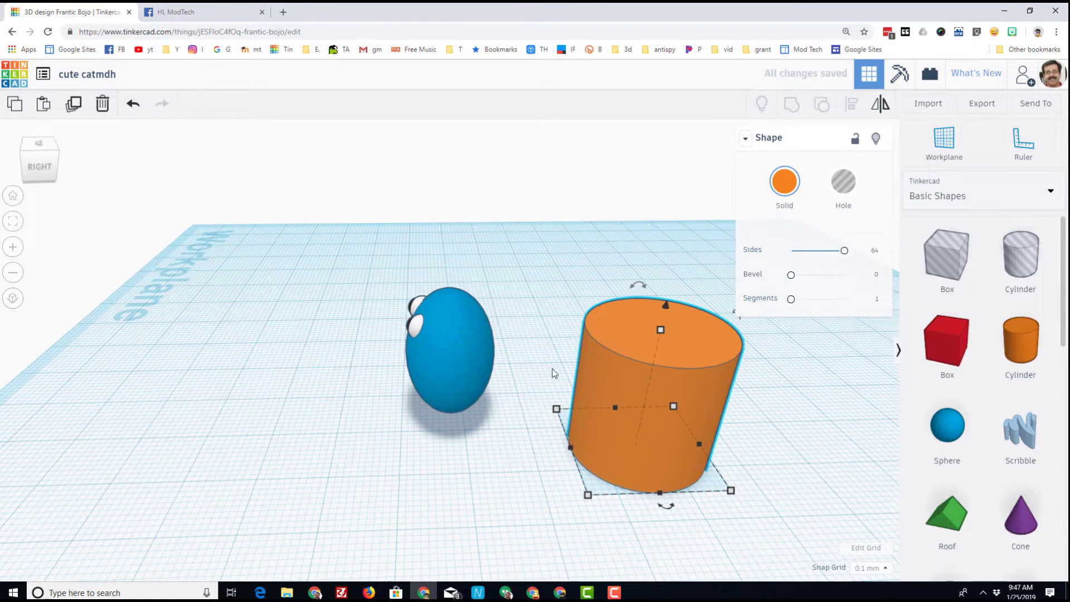
click(50, 150)
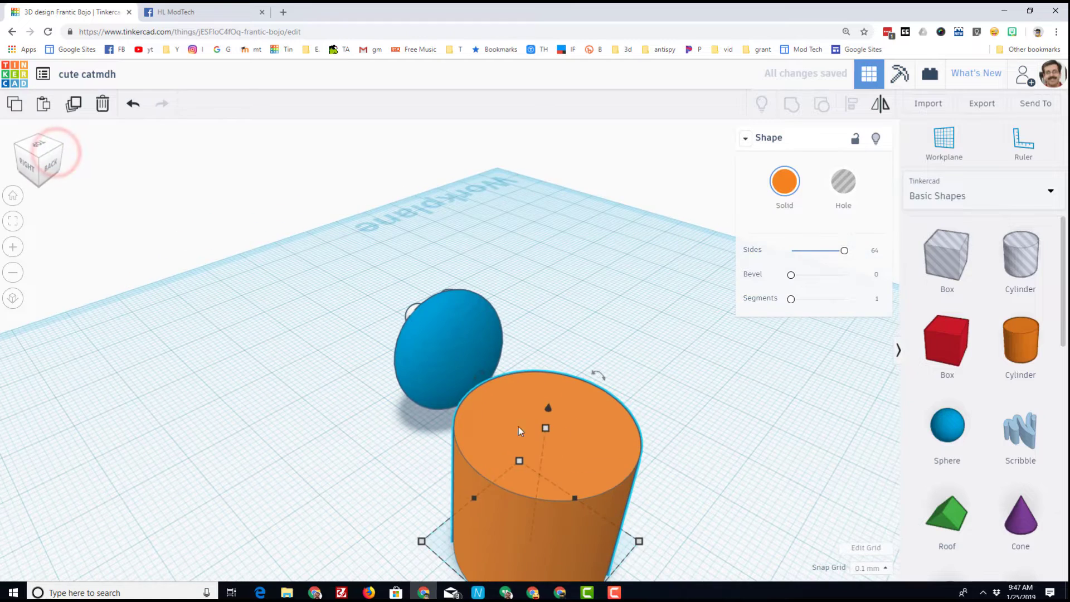
drag(598, 378, 602, 379)
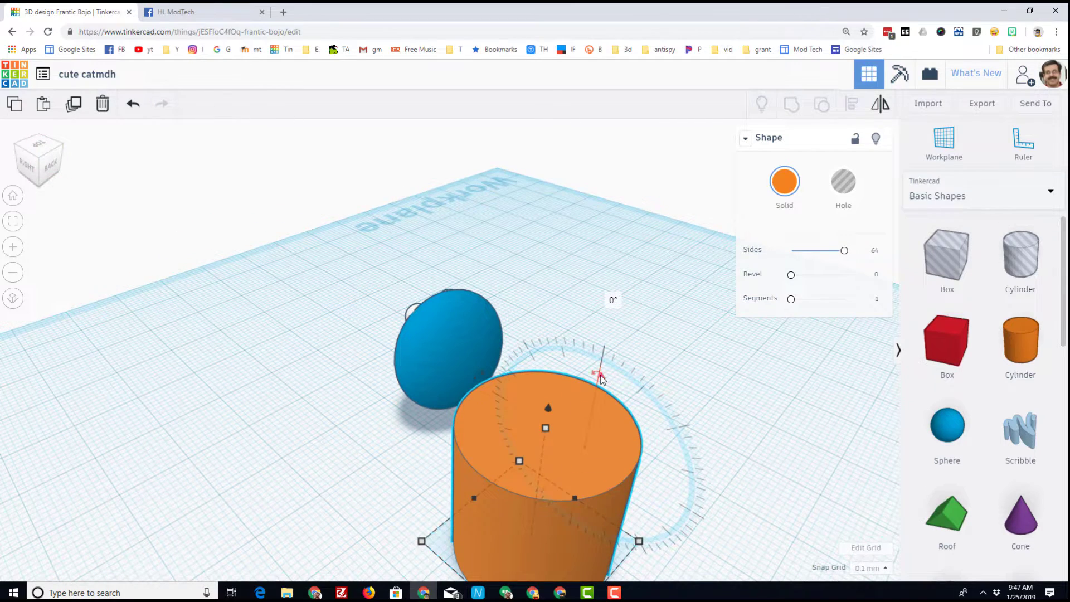
drag(601, 378, 645, 483)
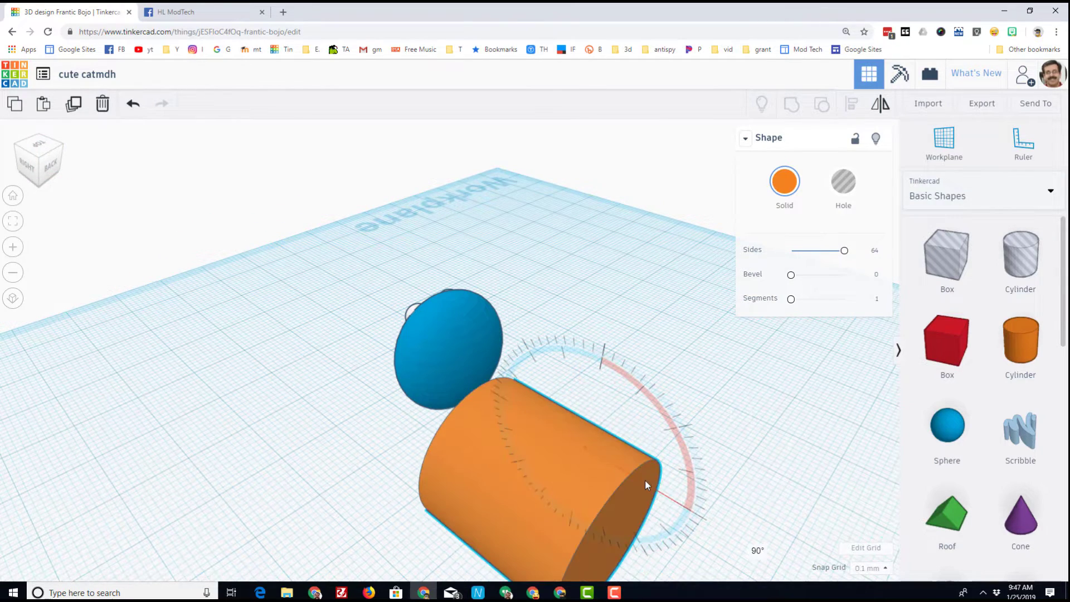
Step: Align the head and the cylinder to each other's centers along both workplane directions
scroll(567, 474, down, 2)
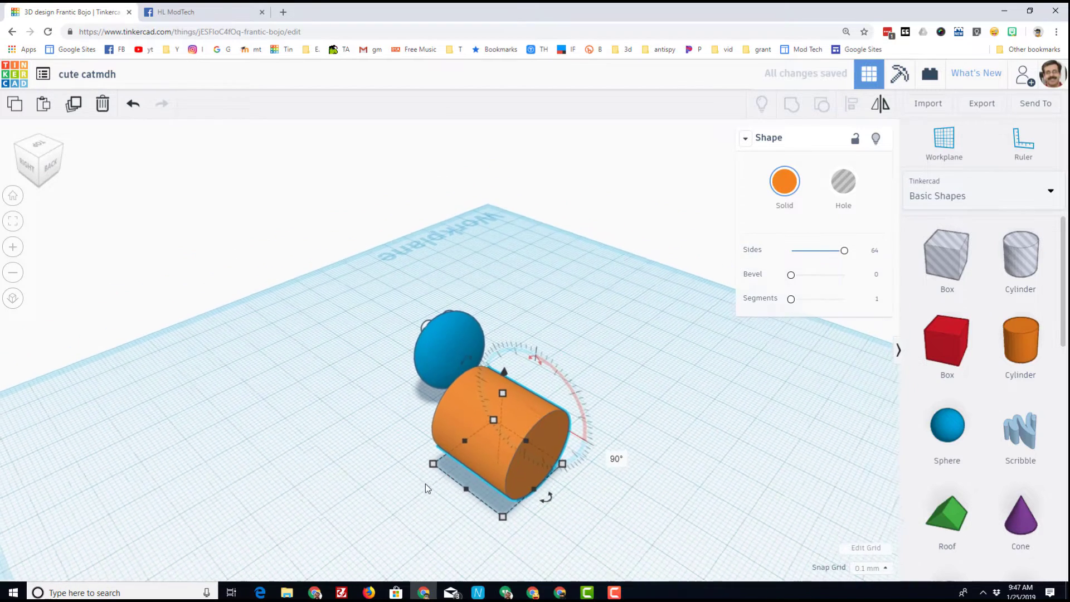
drag(322, 306, 568, 480)
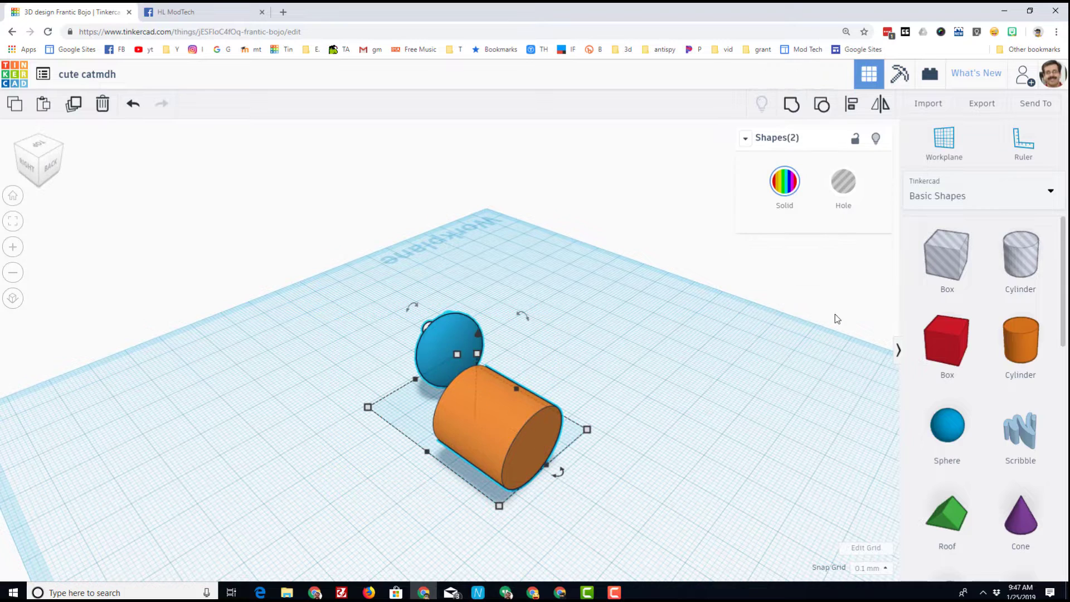
click(851, 104)
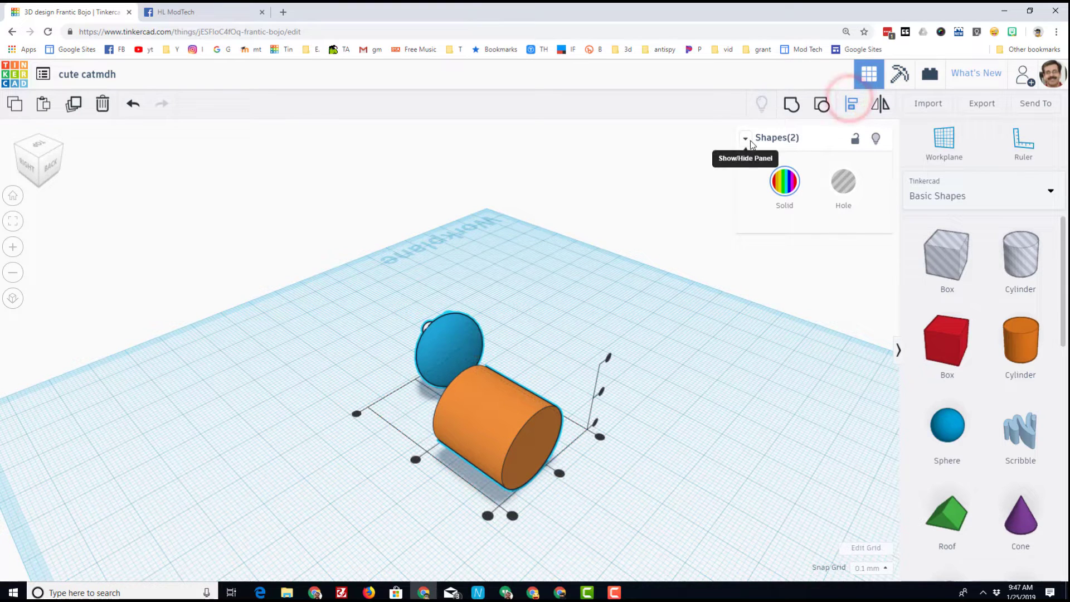
click(561, 473)
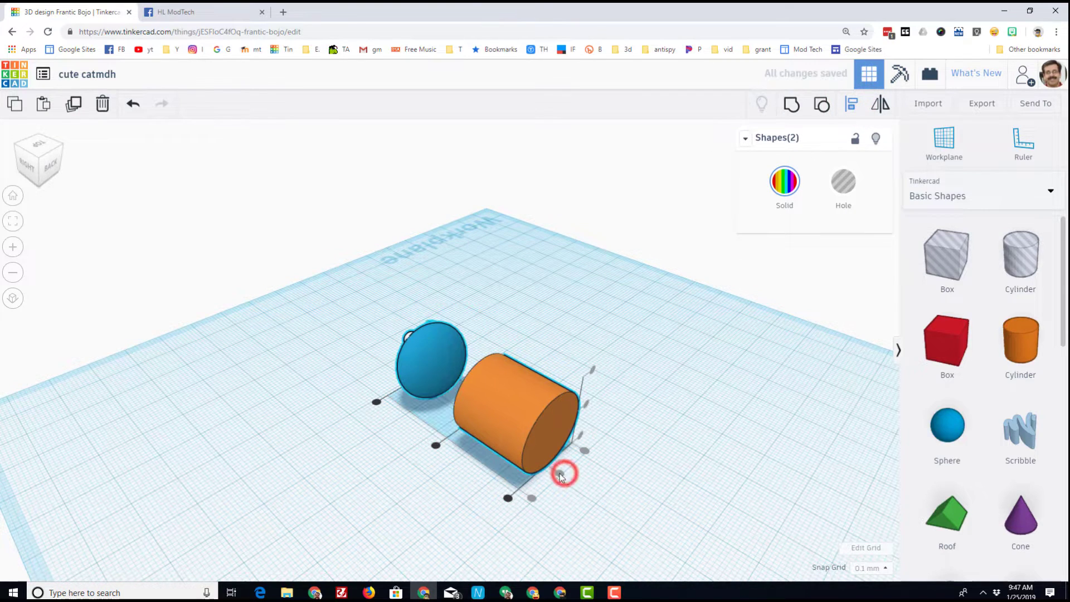
click(434, 446)
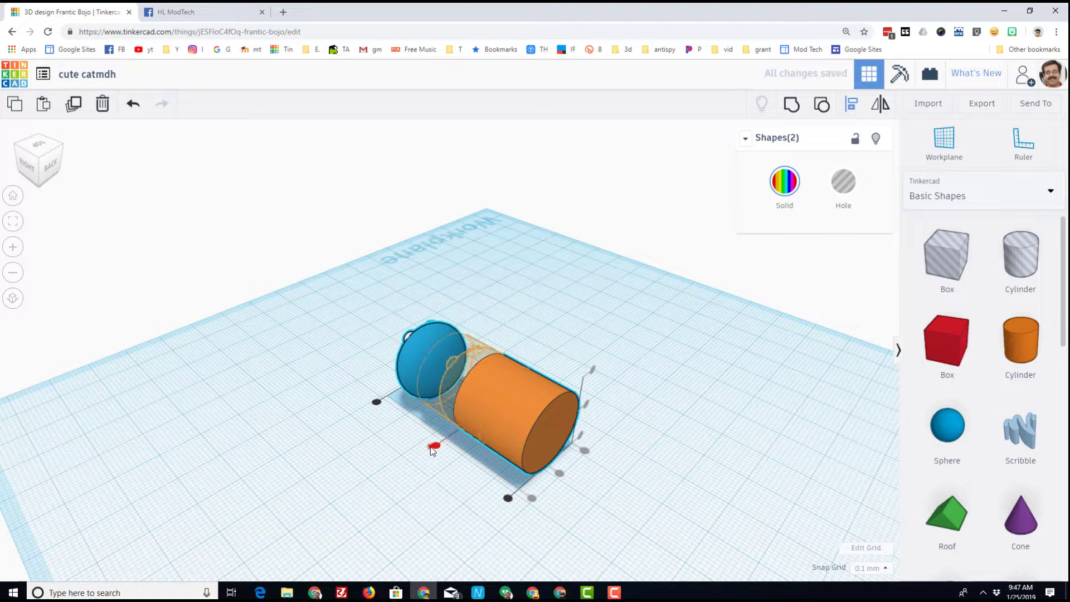
click(554, 502)
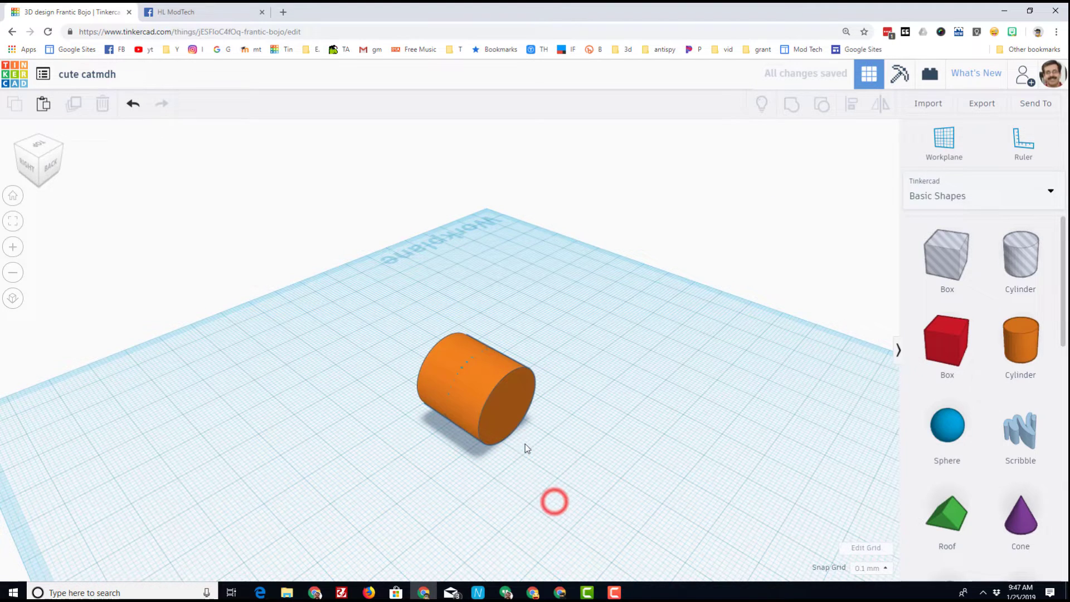
Step: Set the snap grid to 1.0 mm and nudge the cylinder backward until the face sticks out of its front end
click(510, 418)
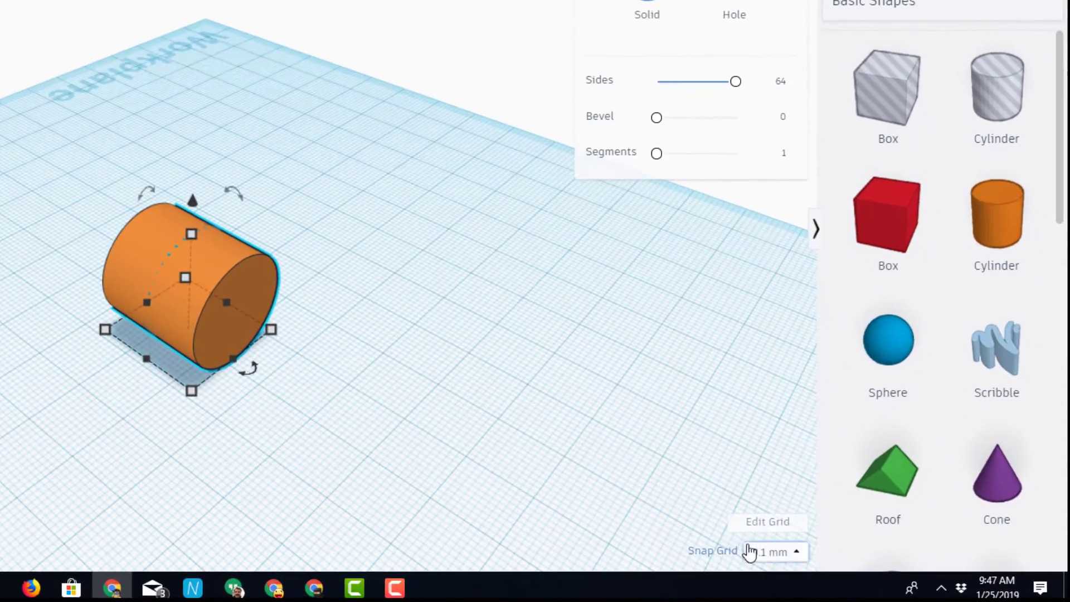
click(805, 558)
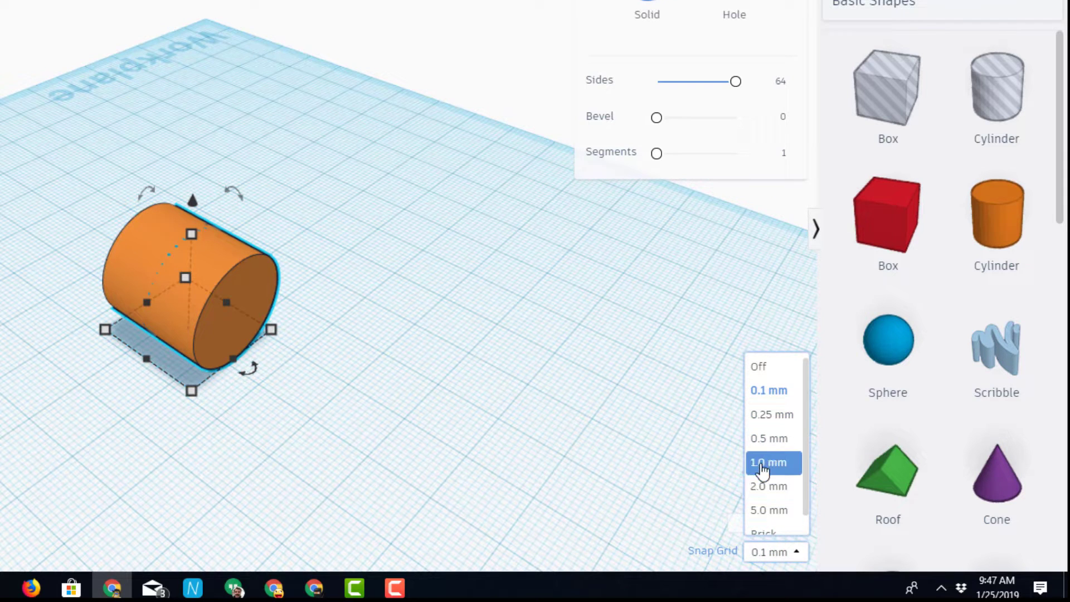
click(762, 462)
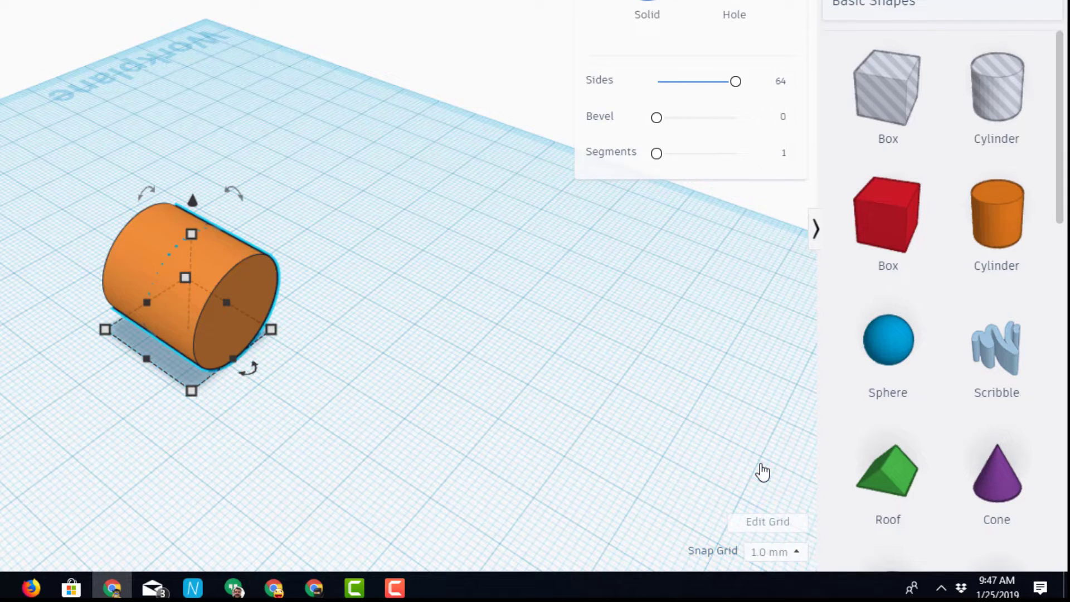
key(Down)
key(Down)
key(Right)
key(Right)
key(Up)
key(Up)
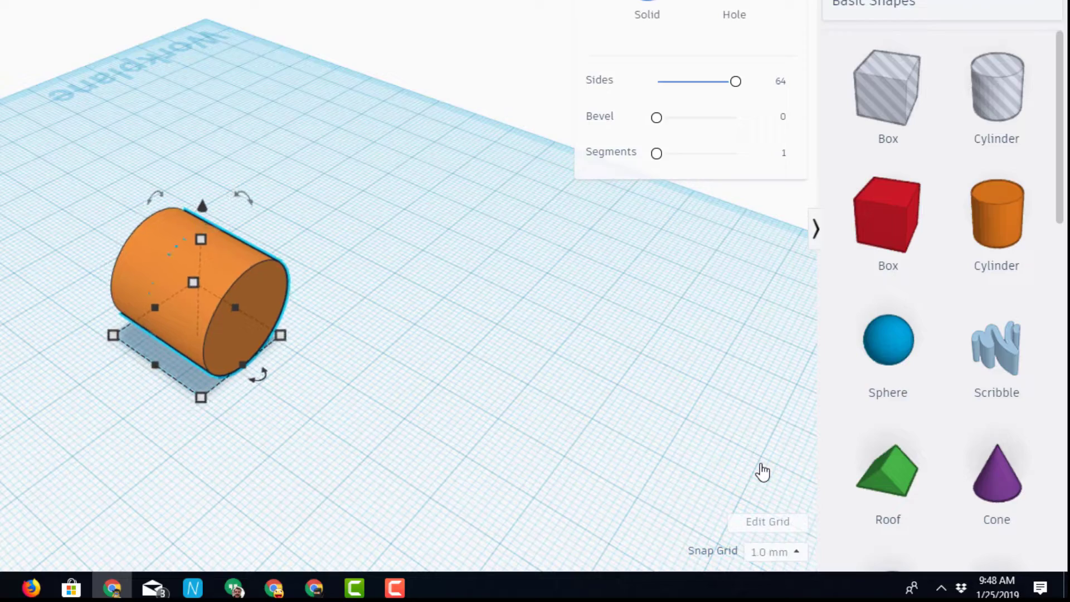
key(Right)
key(Right)
key(Right)
key(Right)
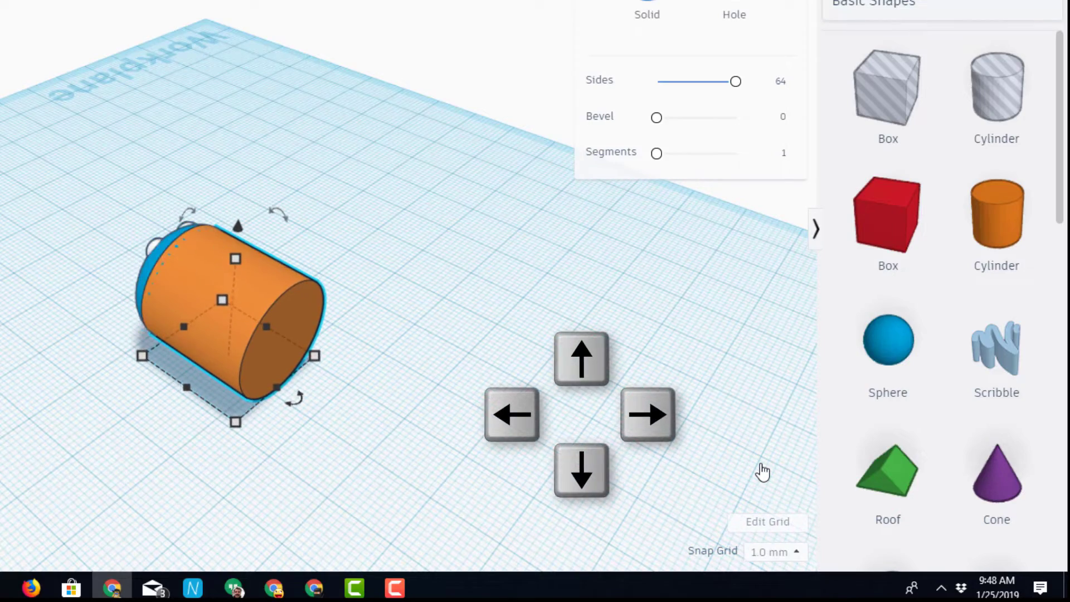
Step: Raise the grouped head 2 mm and nudge it forward from the front end of the cylinder body
right_drag(3, 264, 139, 388)
click(258, 245)
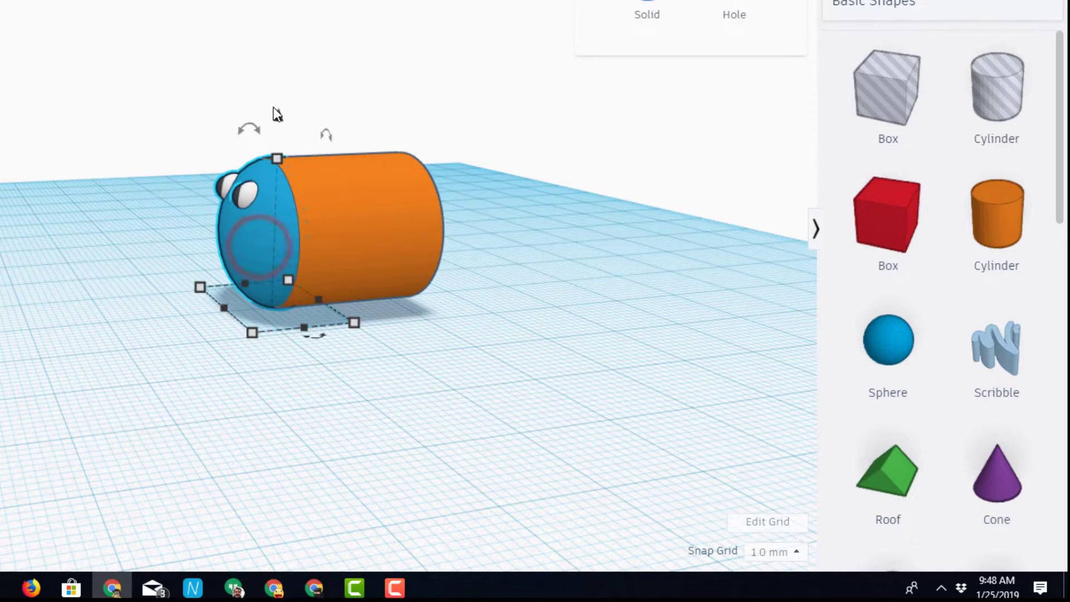
drag(278, 115, 270, 102)
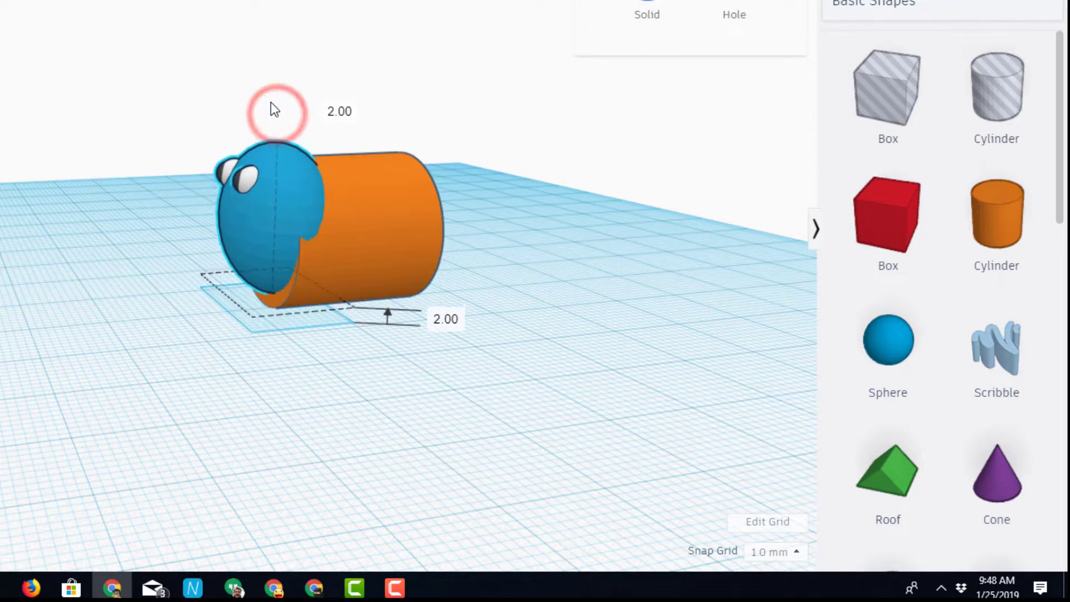
key(Left)
key(Left)
key(Left)
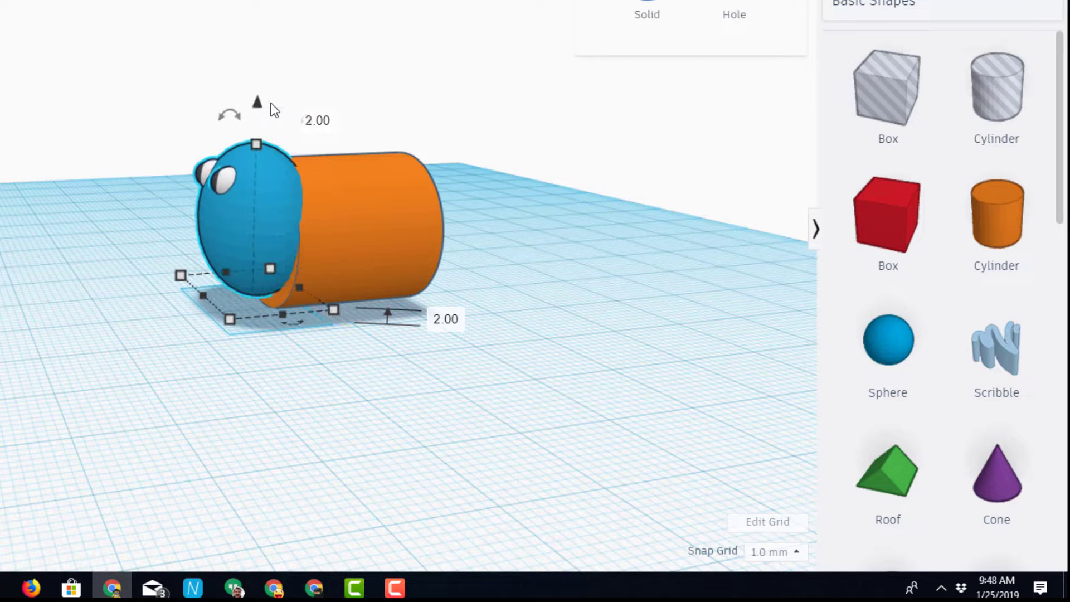
Step: Scale the orange cylinder down proportionally until its base measures 15.60 by 15.60 mm
right_drag(266, 317, 255, 377)
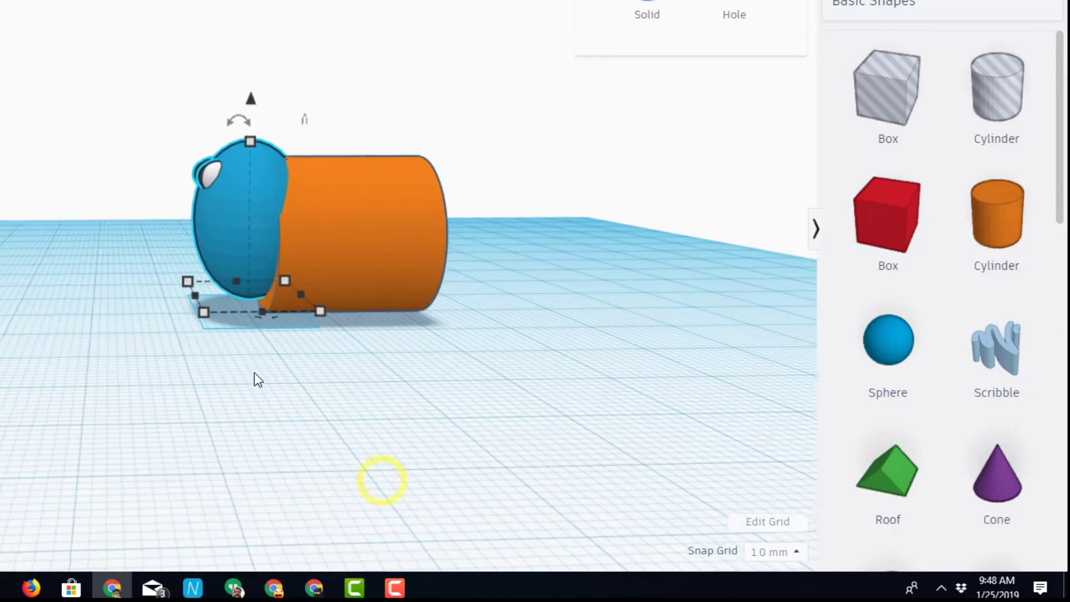
right_drag(262, 417, 176, 426)
click(175, 427)
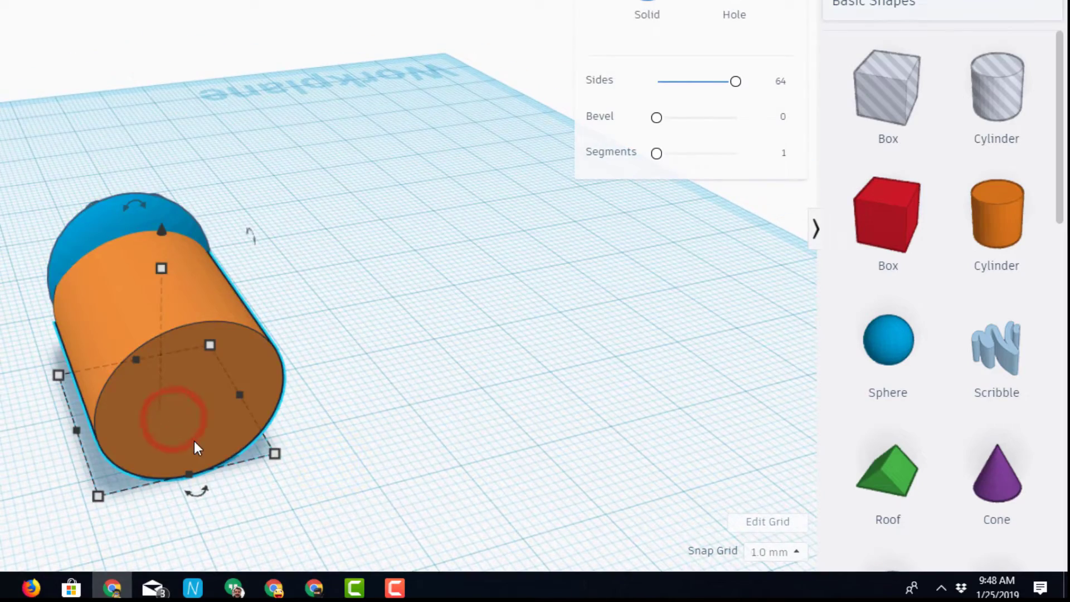
drag(274, 455, 224, 438)
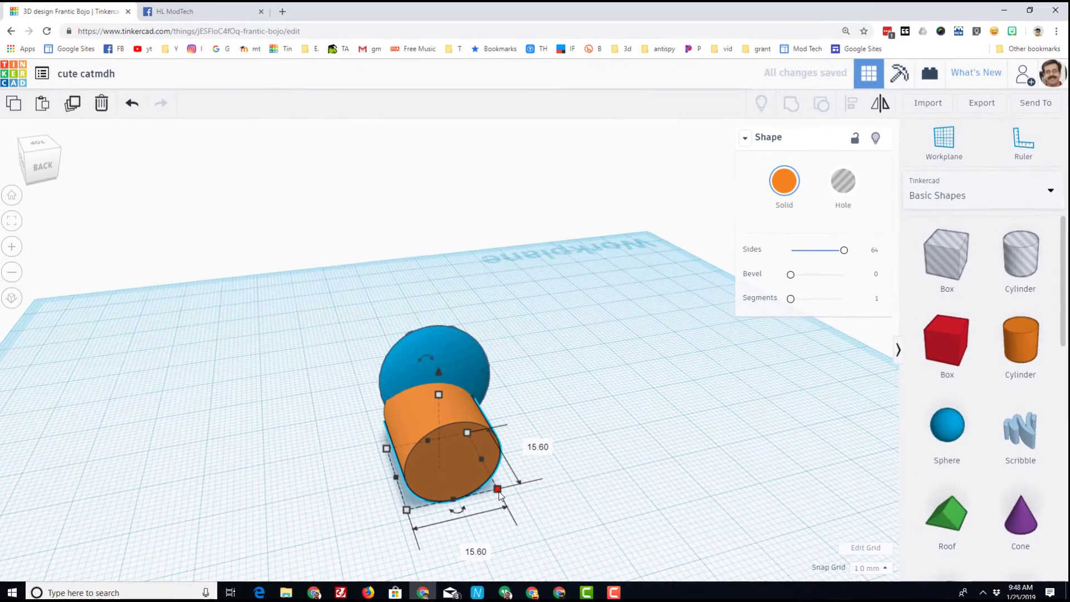
Step: Align the head and the shrunken cylinder to each other's centers across the cat's width
drag(353, 283, 496, 480)
click(850, 104)
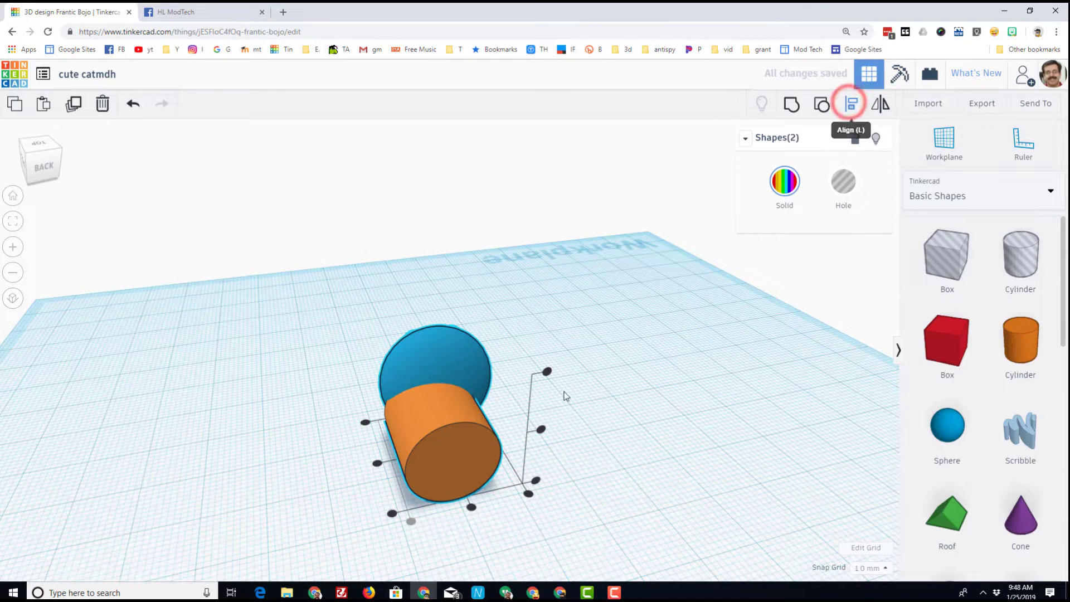
click(470, 508)
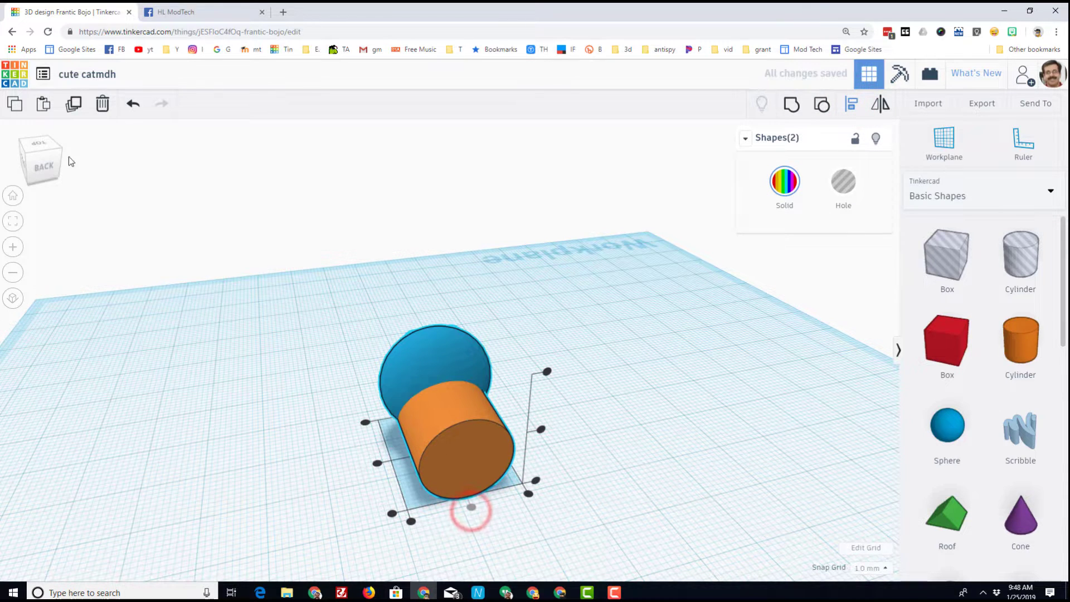
click(19, 141)
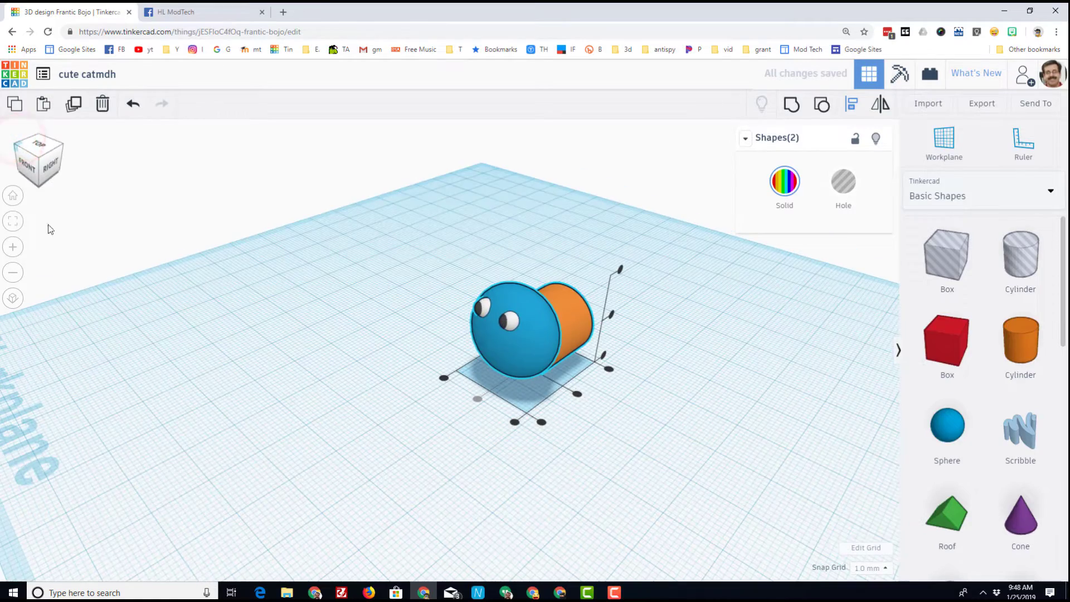
right_drag(577, 475, 330, 482)
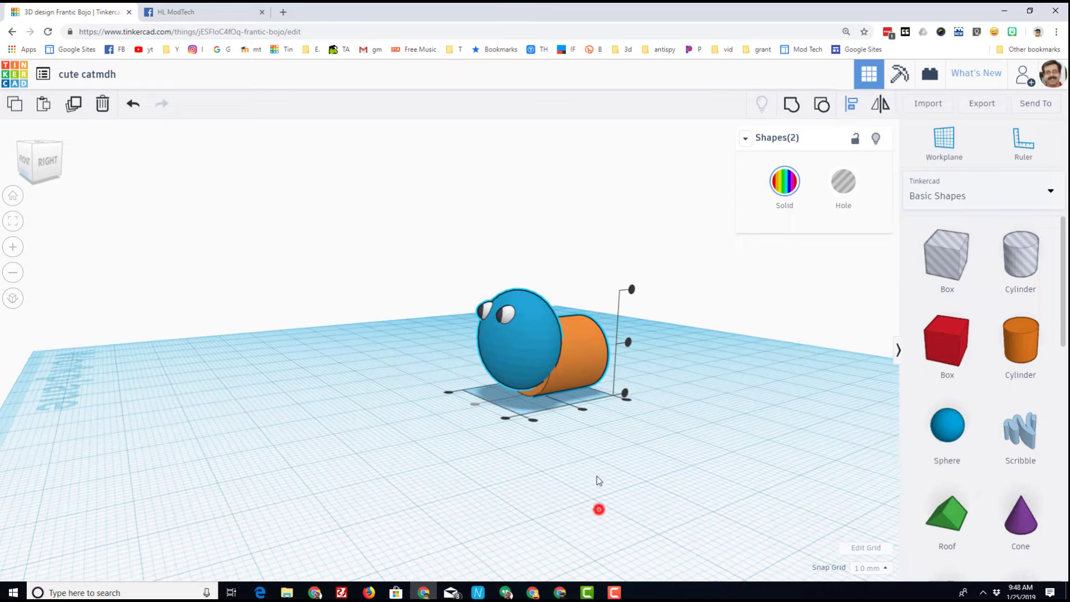
Step: Raise the orange cylinder slightly off the workplane behind the head
click(573, 373)
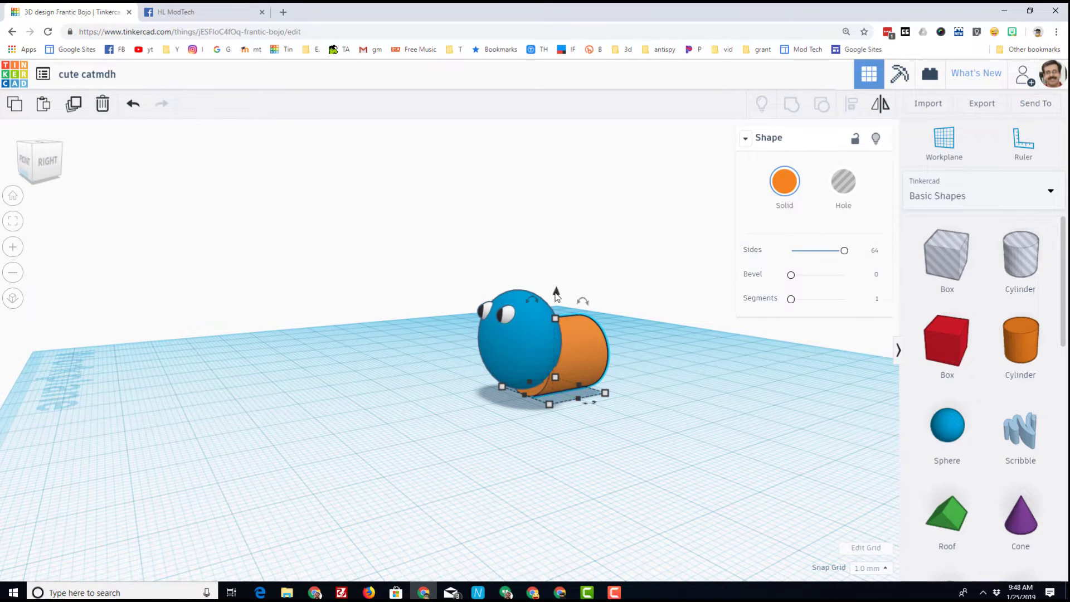
mouse_move(556, 294)
mouse_down()
mouse_move(557, 283)
mouse_move(567, 301)
mouse_up()
right_drag(601, 430, 568, 426)
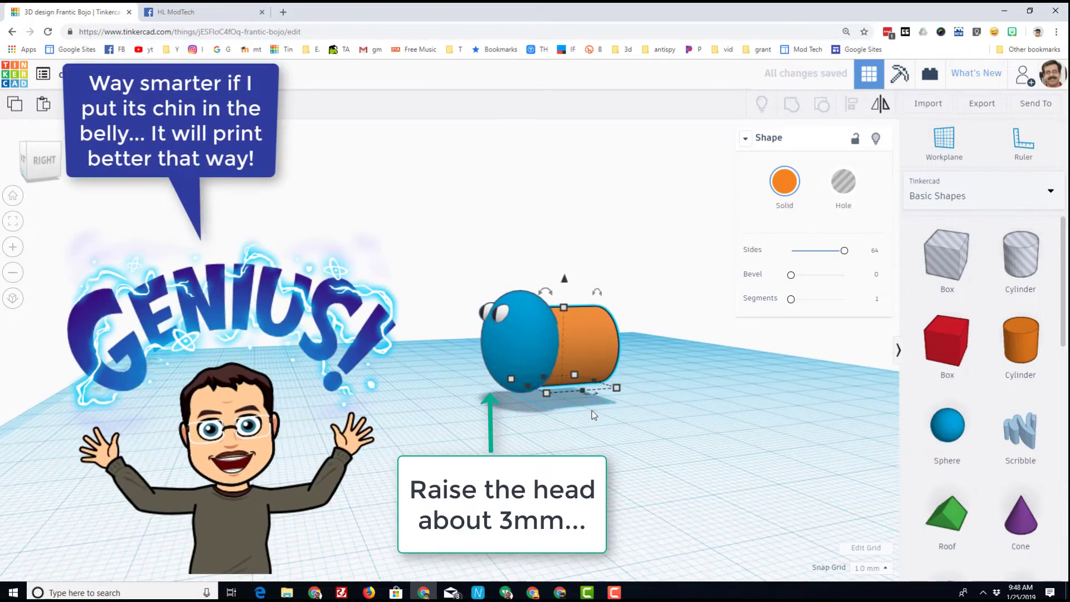
scroll(579, 435, up, 3)
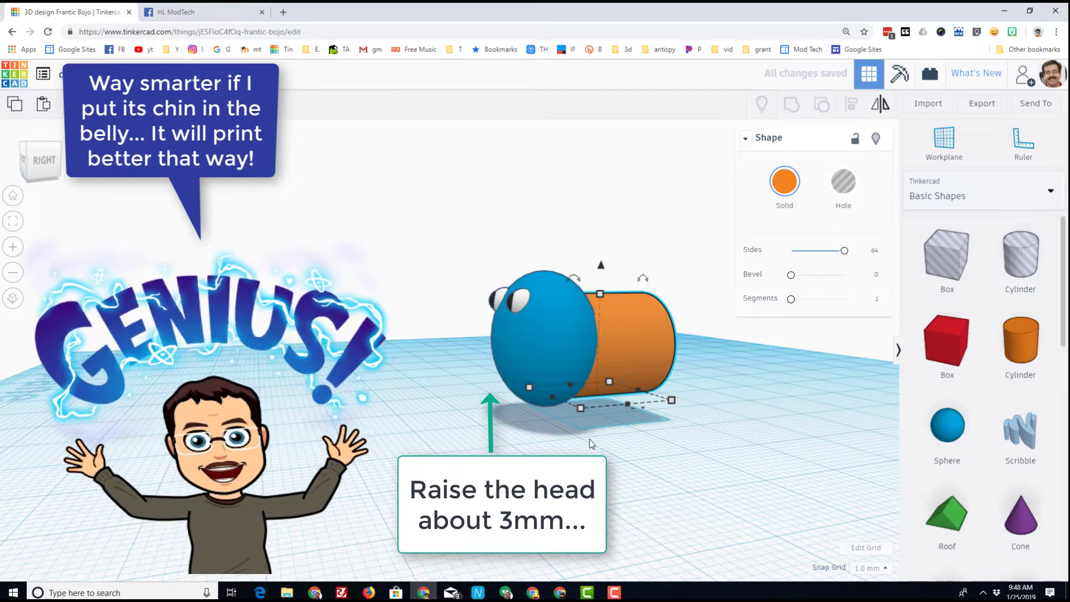
mouse_move(638, 439)
right_down()
mouse_move(492, 453)
mouse_move(651, 436)
right_up()
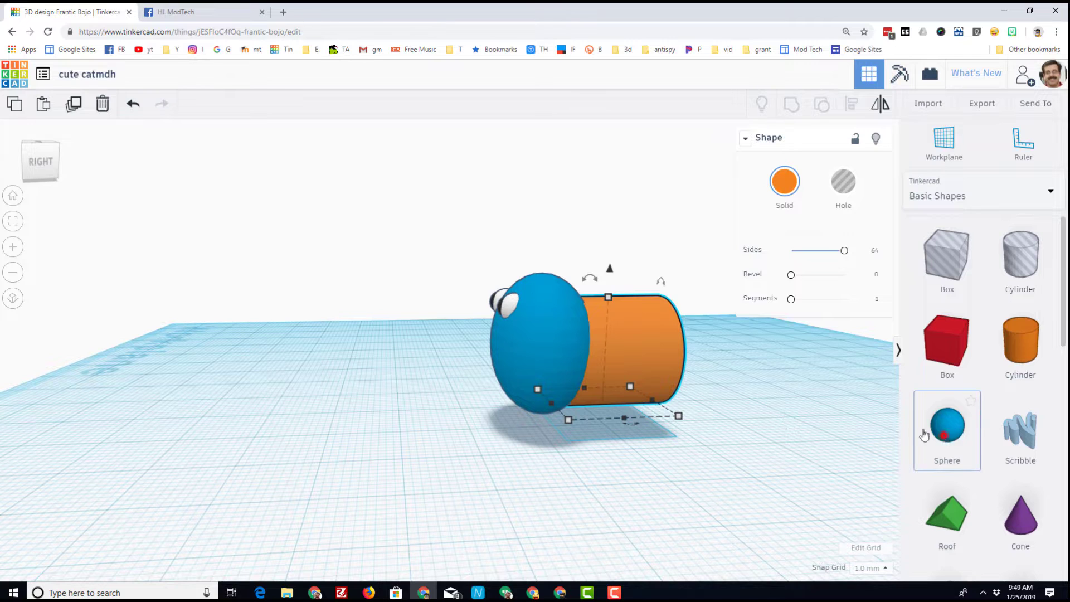
Step: Add a sphere beside the body for a leg and resize it to 7 by 7 mm with a height of 14 mm
drag(945, 433, 644, 480)
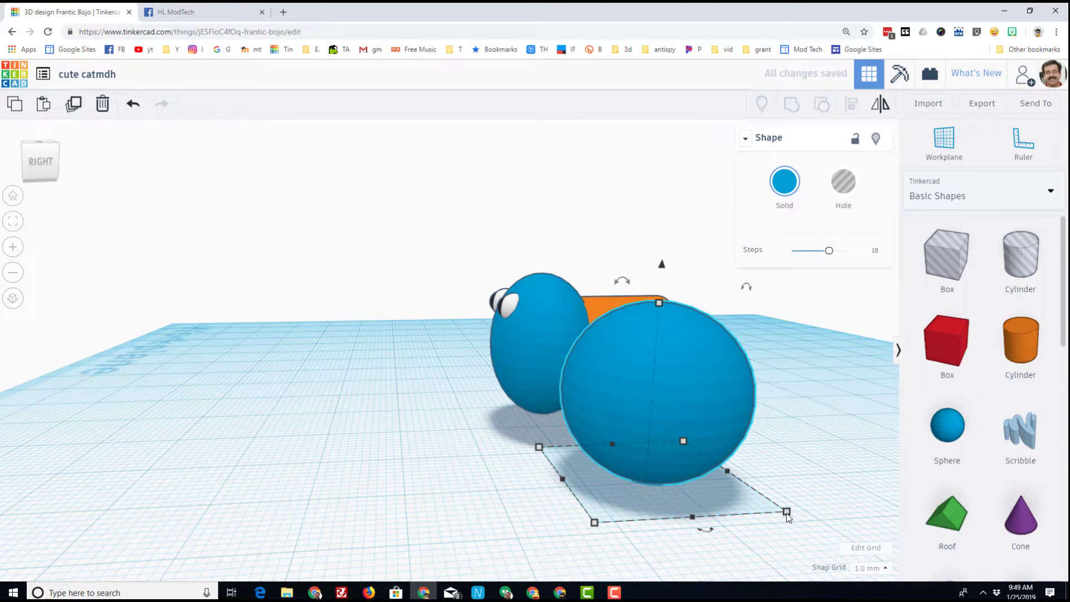
drag(787, 516, 578, 441)
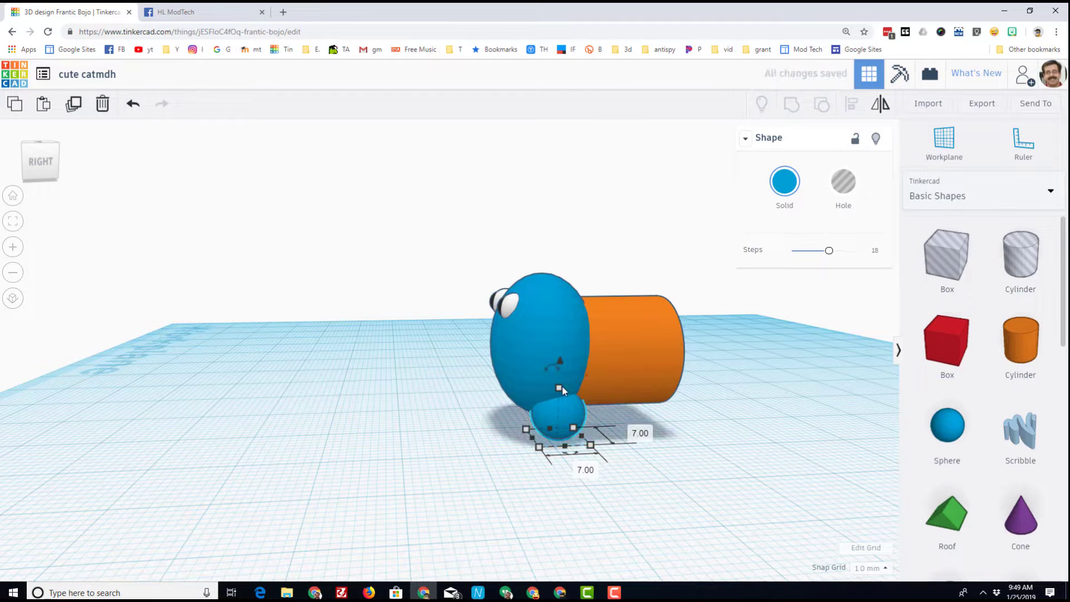
drag(560, 388, 561, 337)
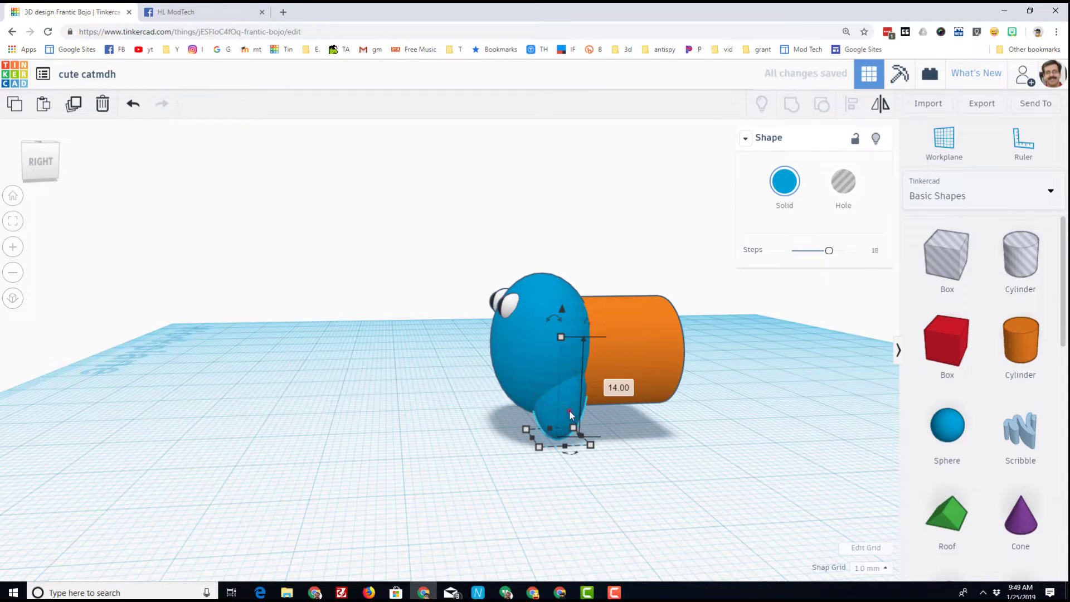
Step: Move the stretched sphere back against the front side of the cylinder and lower it partly below the workplane as a leg
drag(569, 409, 613, 407)
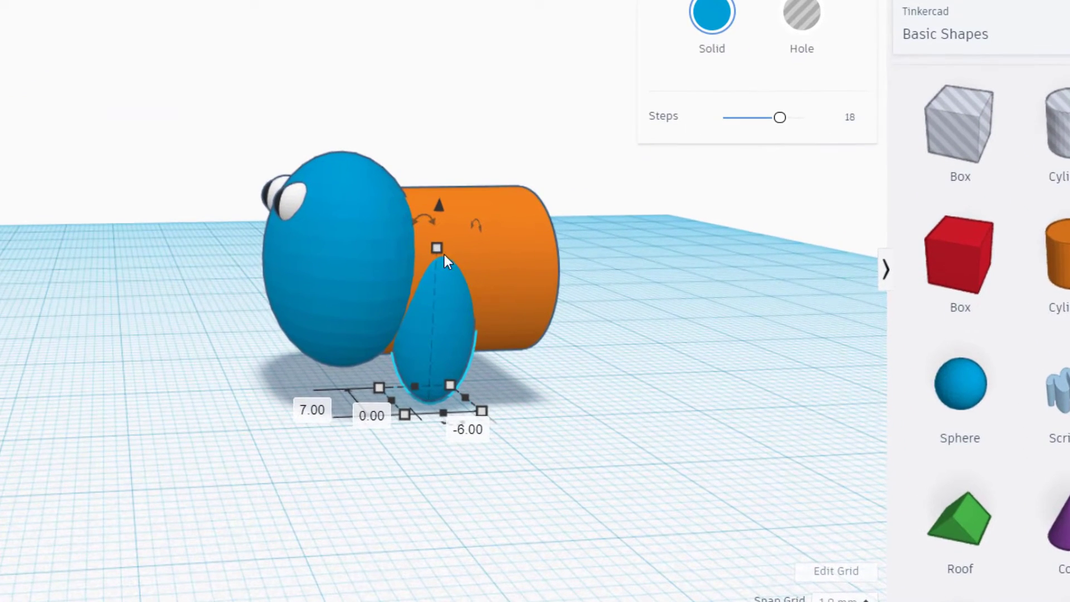
mouse_move(604, 322)
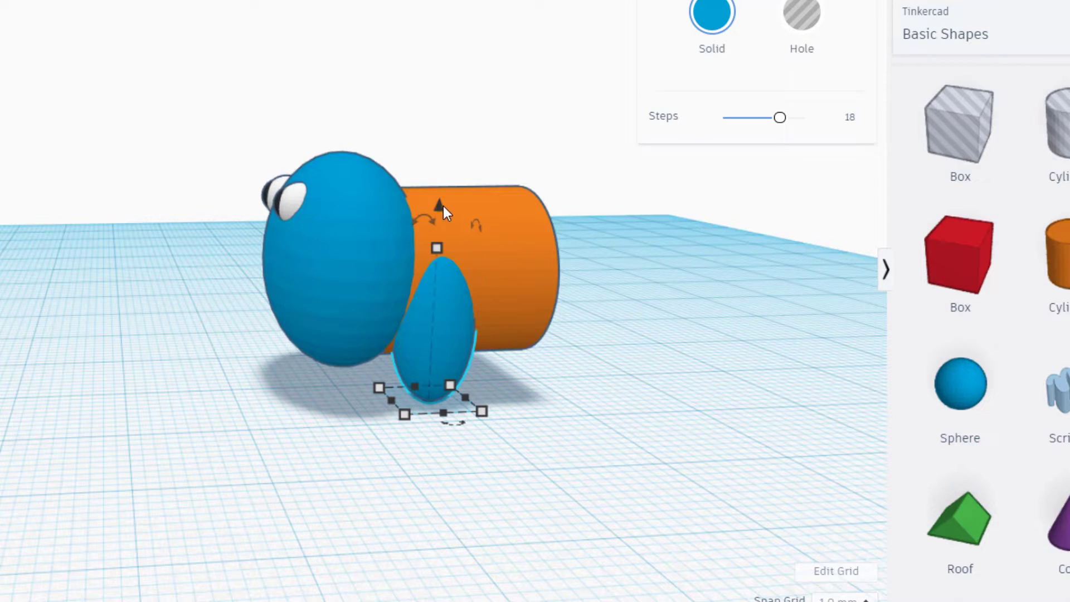
drag(439, 206, 439, 240)
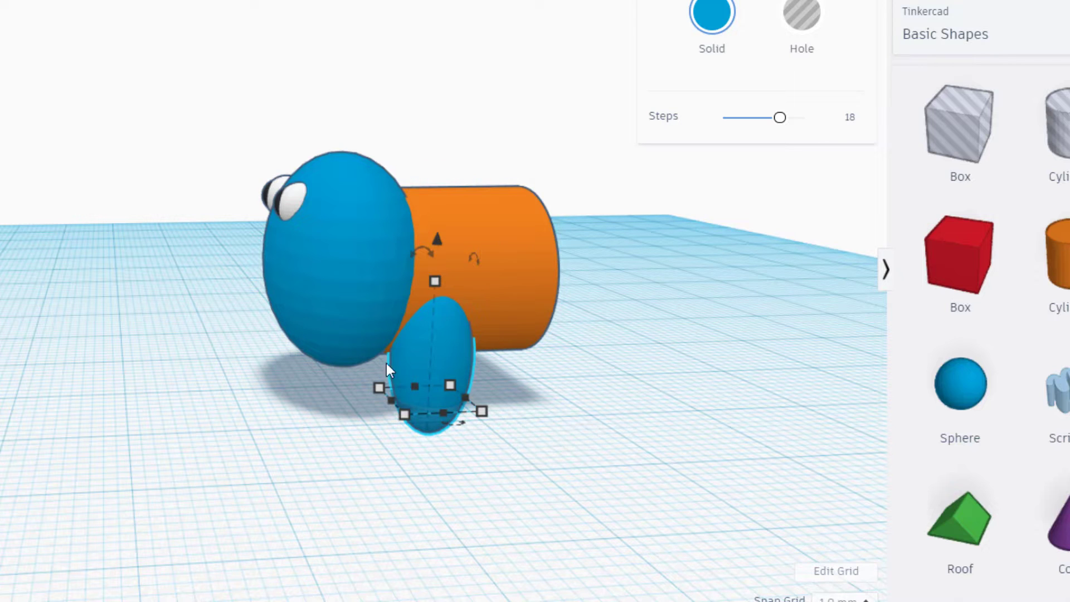
scroll(533, 396, up, 5)
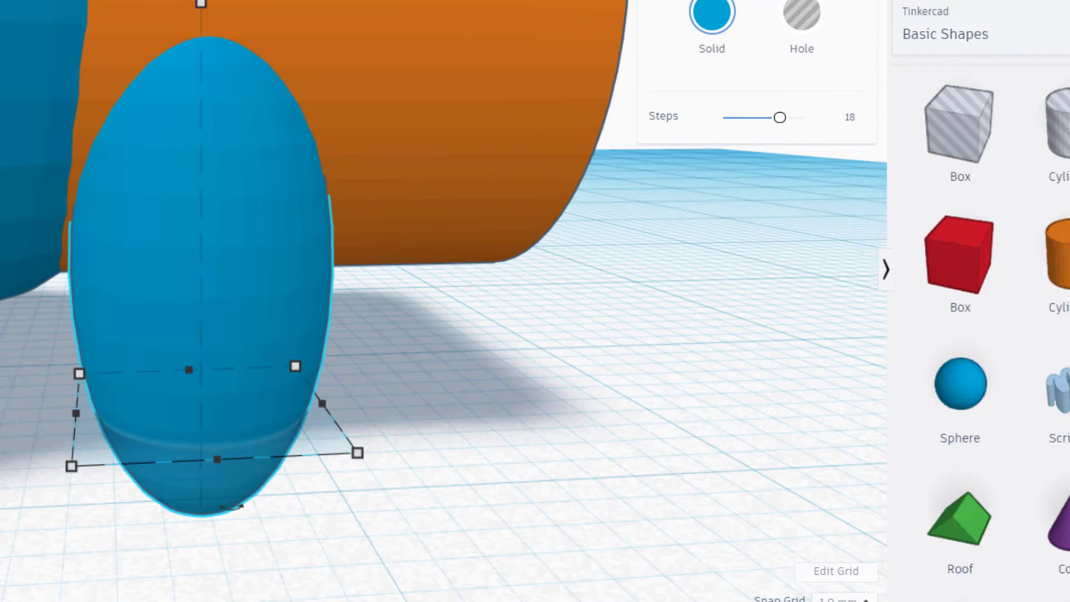
click(5, 119)
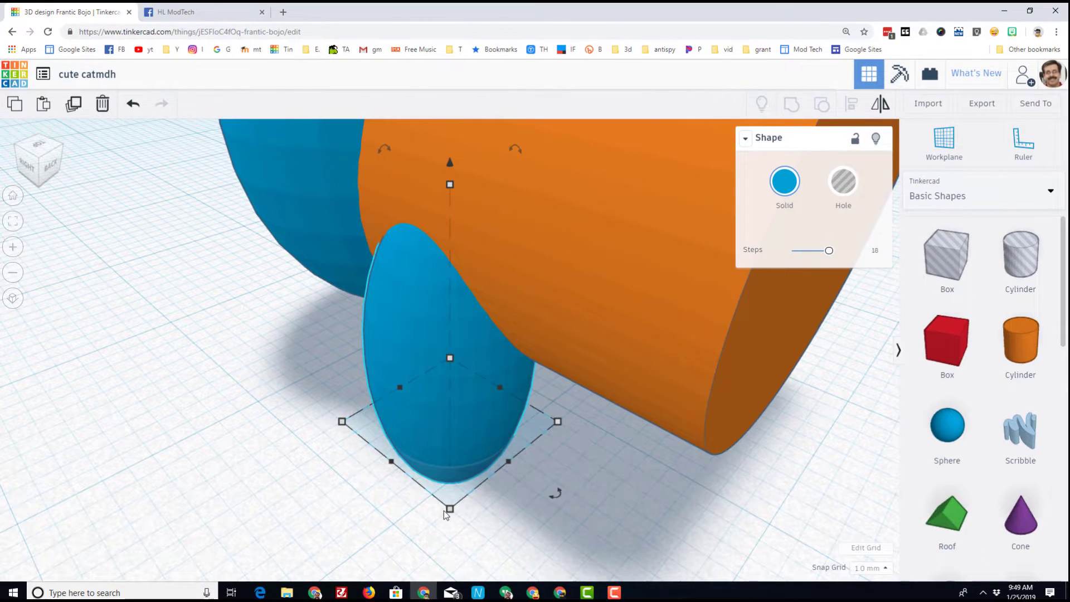
drag(446, 507, 443, 487)
right_drag(314, 478, 486, 435)
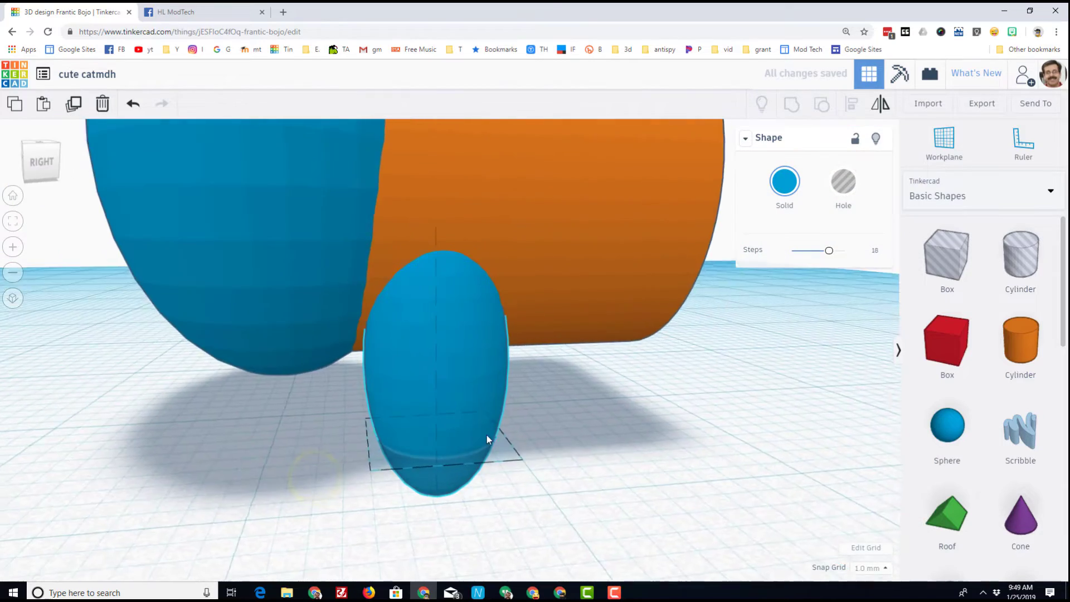
click(490, 430)
right_drag(616, 417, 469, 413)
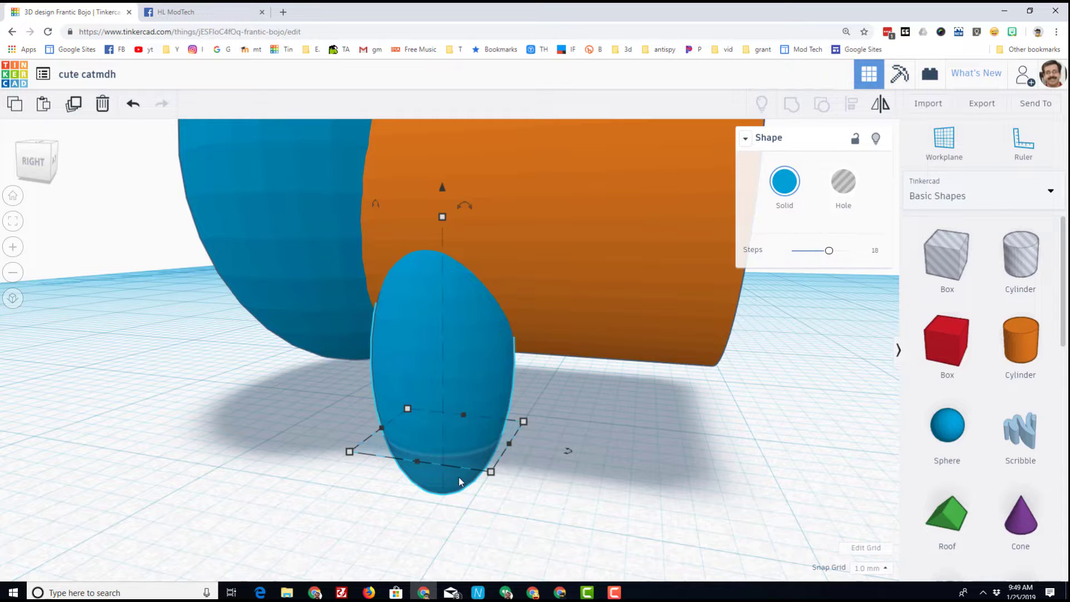
Step: Place a box hole at the leg, shrink it to a flat block around the foot and lower it 5 mm below the workplane
click(954, 265)
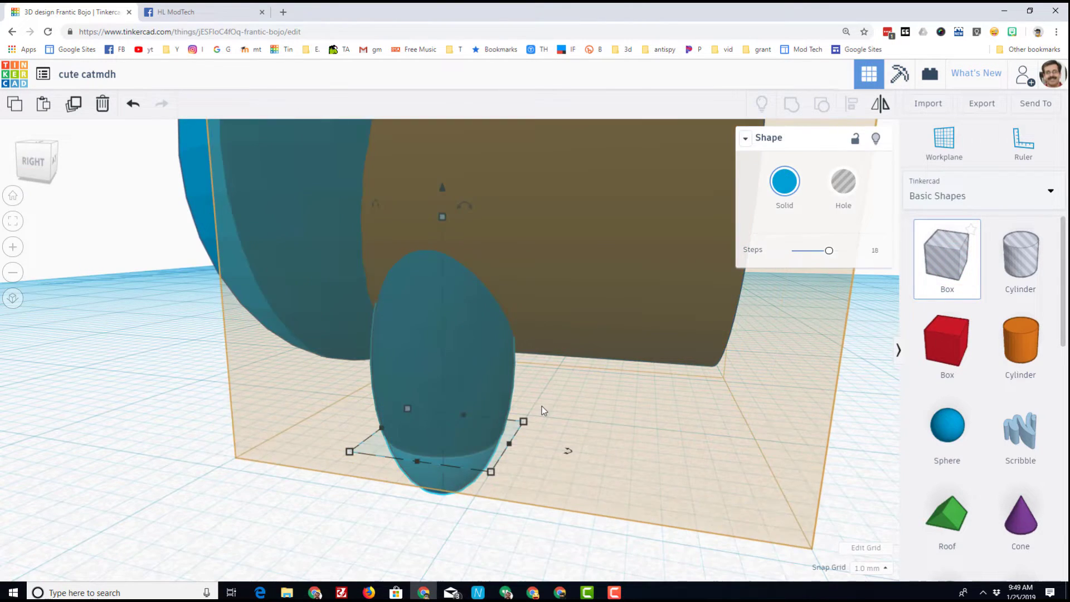
click(541, 406)
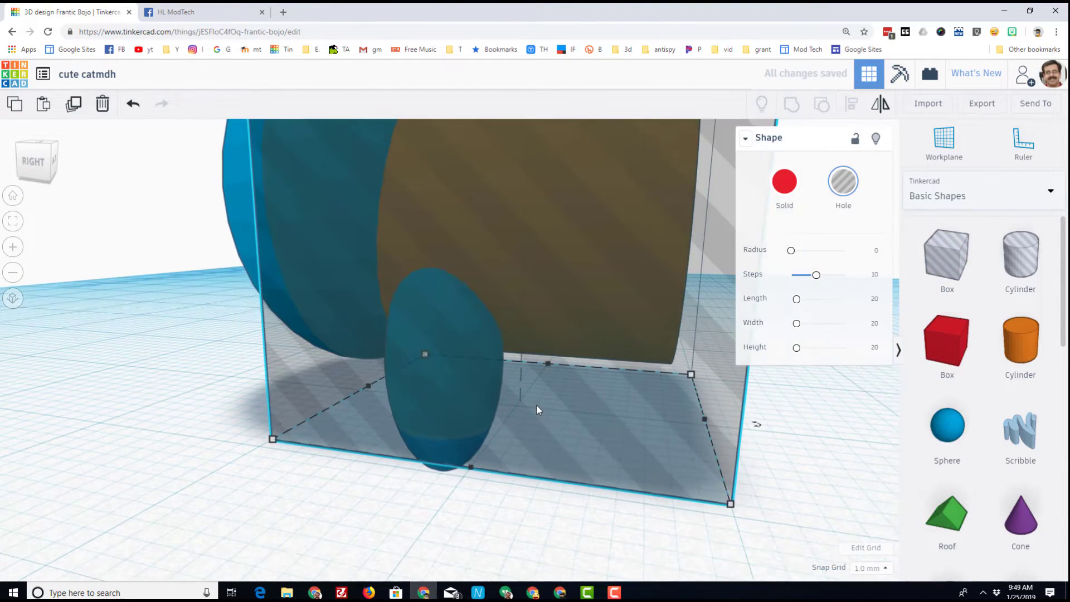
scroll(537, 405, down, 2)
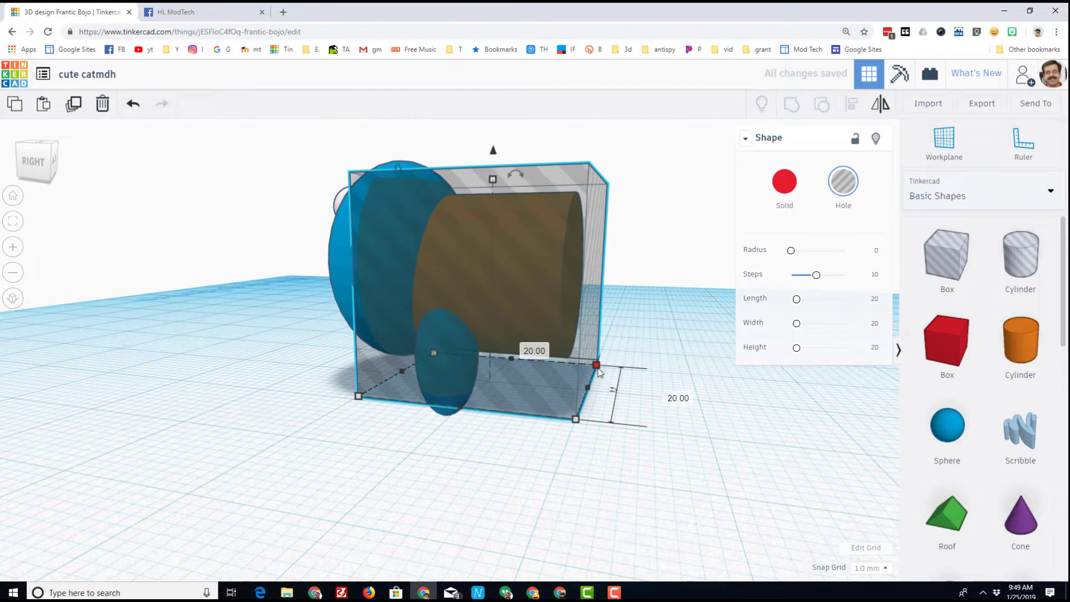
drag(598, 368, 519, 397)
drag(368, 390, 392, 398)
drag(458, 173, 459, 382)
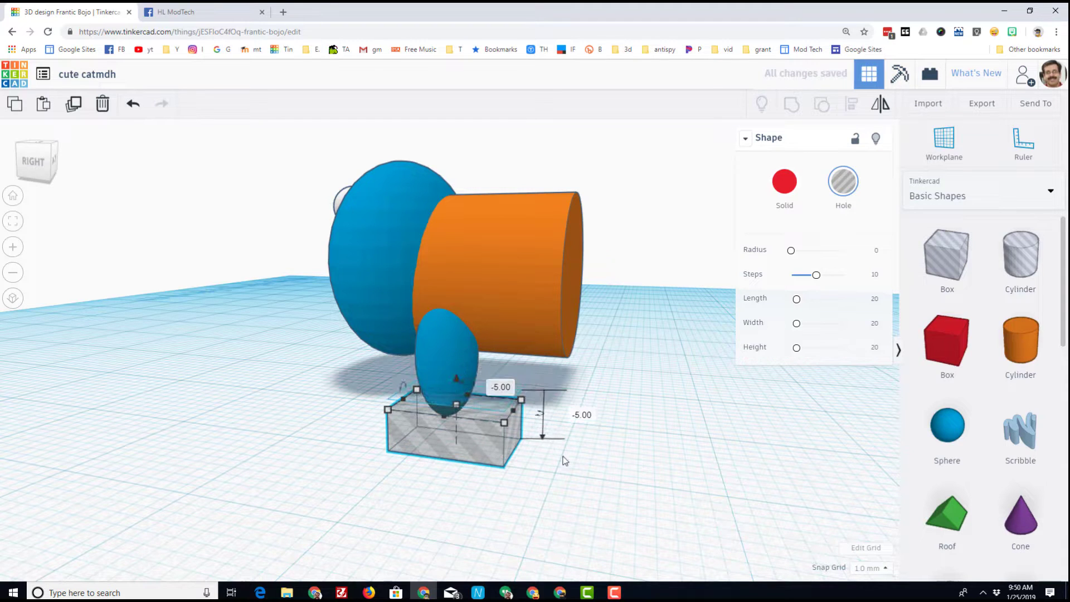
Step: Group the leg with the box hole to cut a flat bottom on the foot
drag(329, 375, 469, 423)
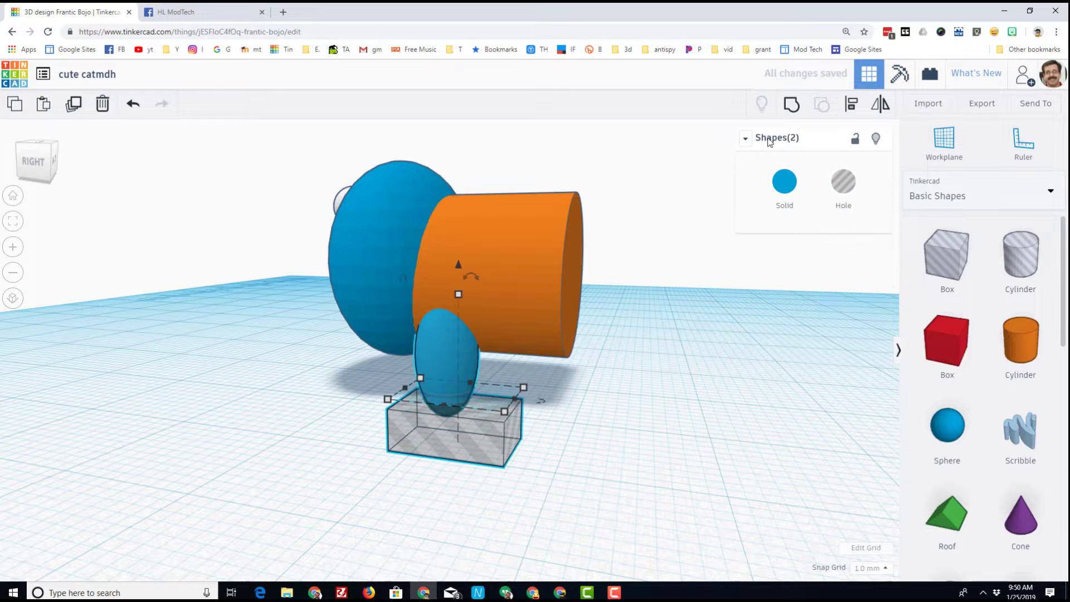
click(791, 105)
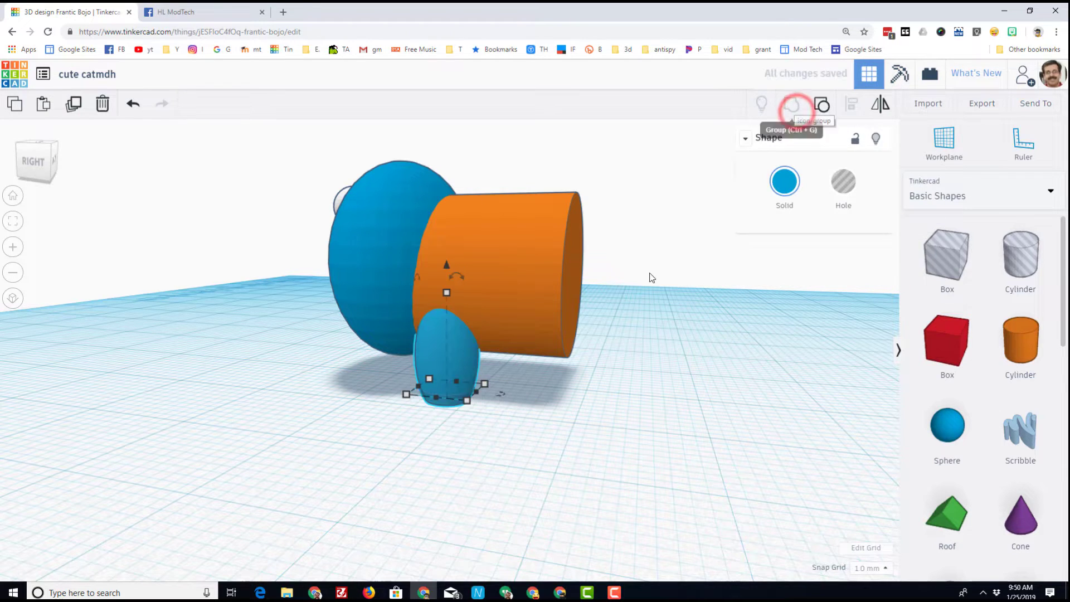
right_drag(571, 443, 549, 445)
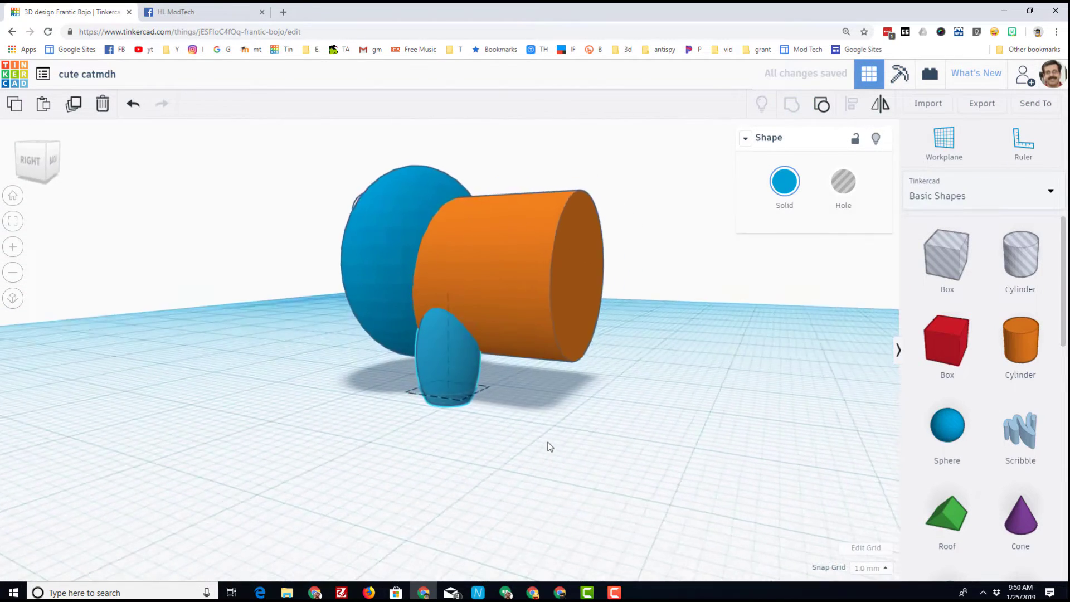
right_drag(473, 475, 455, 409)
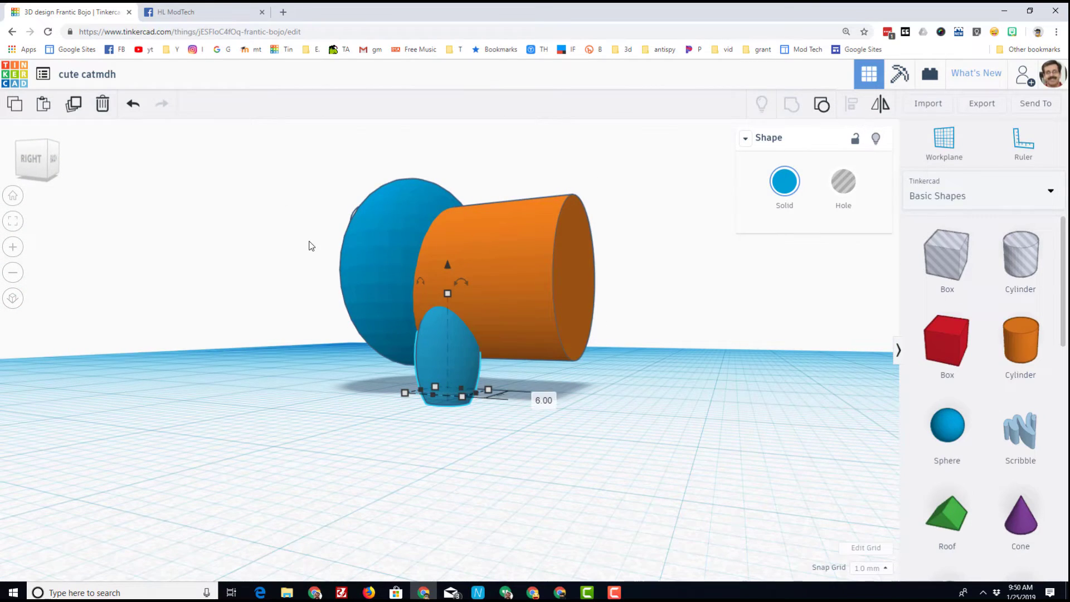
Step: Select the head, body and leg together and drop them onto the workplane
drag(308, 235, 533, 380)
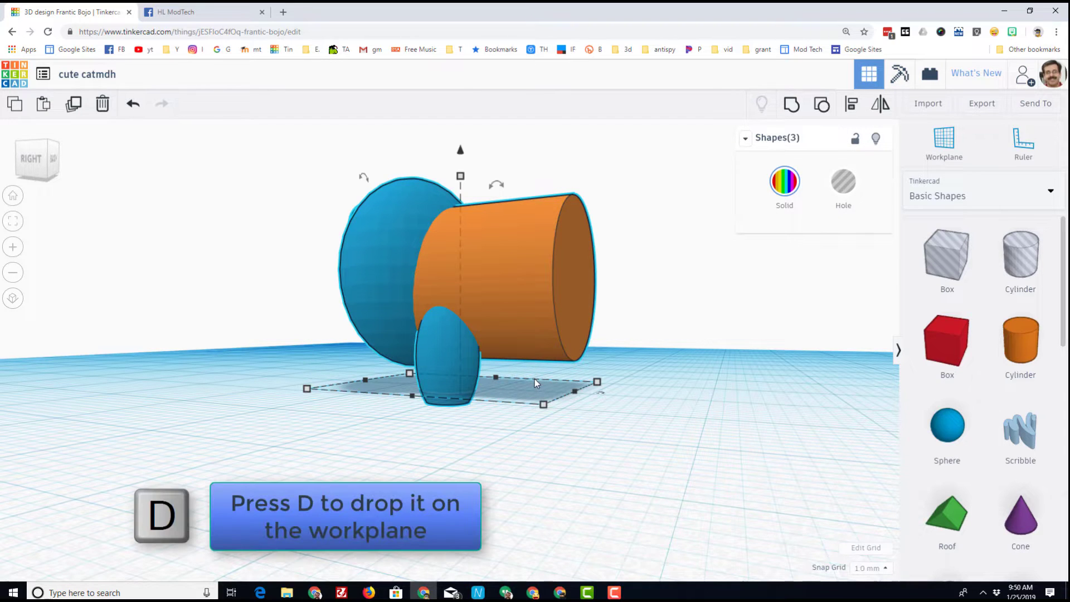
key(d)
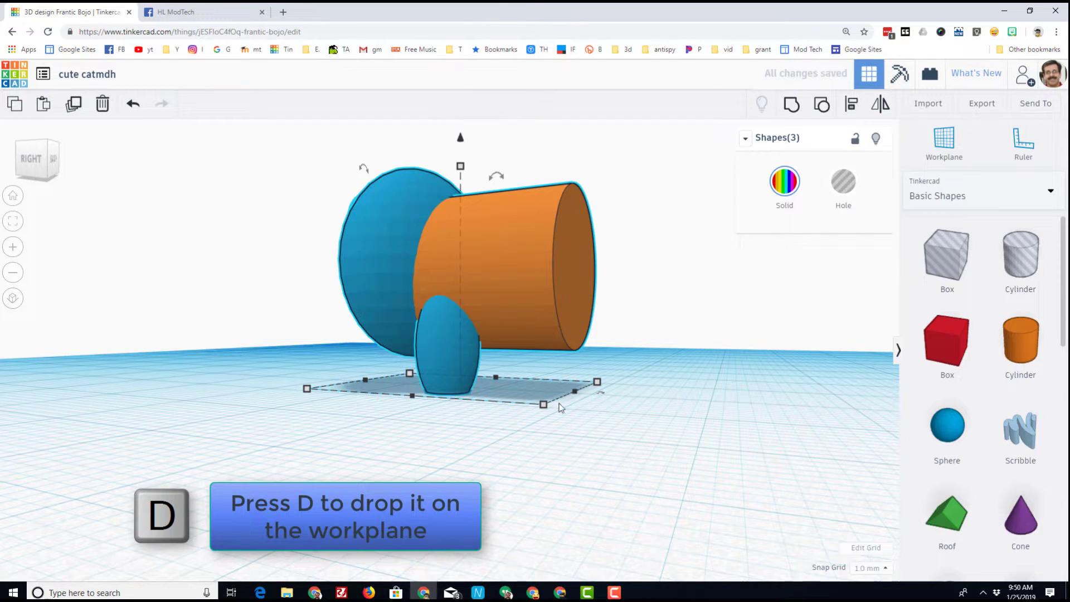
right_drag(603, 431, 712, 450)
click(505, 452)
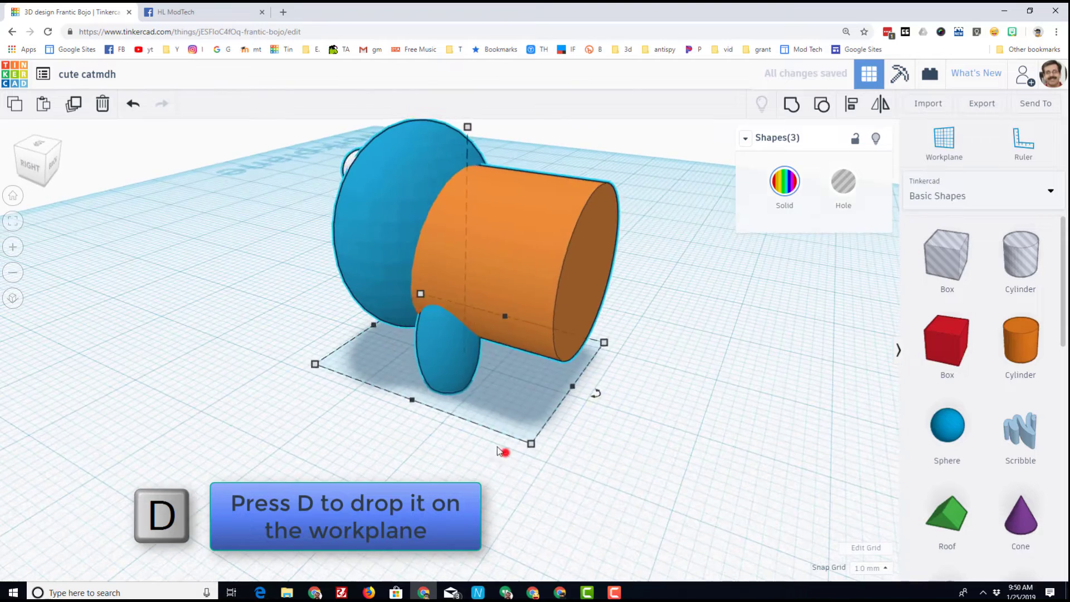